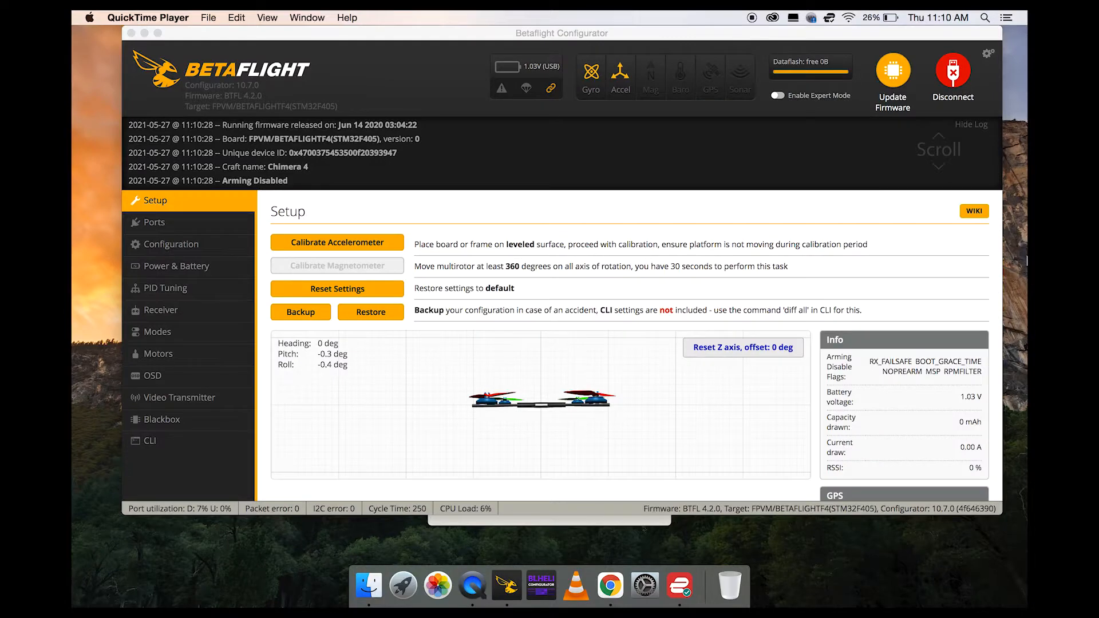
Open the Configuration page and examine the mixer and ESC/motor settings, including protocol, bidirectional DShot, motor poles and idle throttle.
{"action": "left_click", "coordinate": [183, 247]}
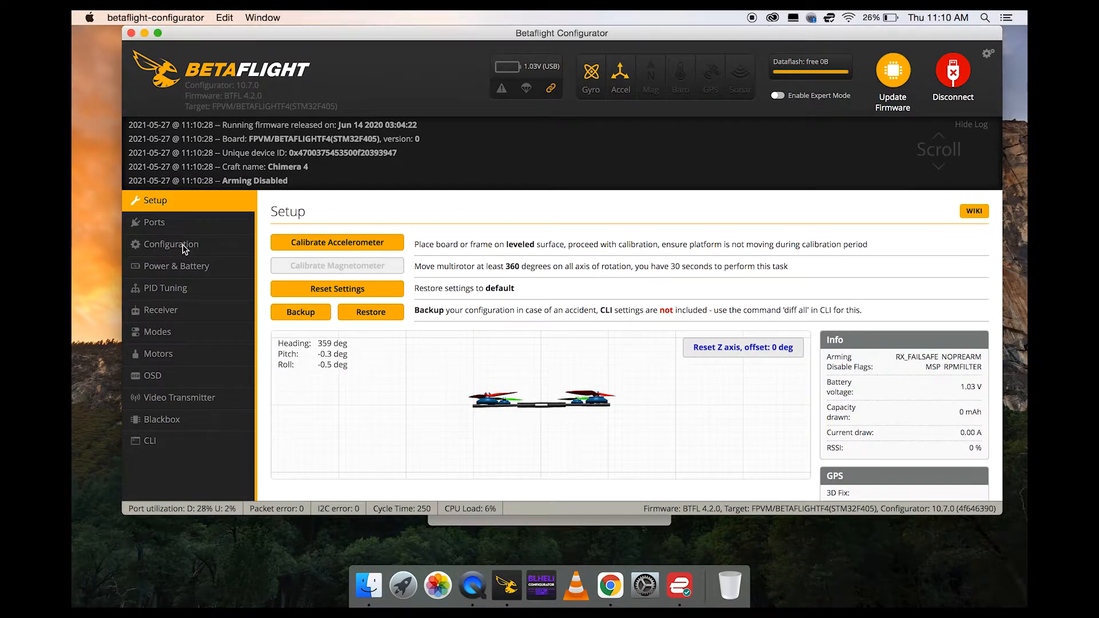
{"action": "left_click", "coordinate": [184, 246]}
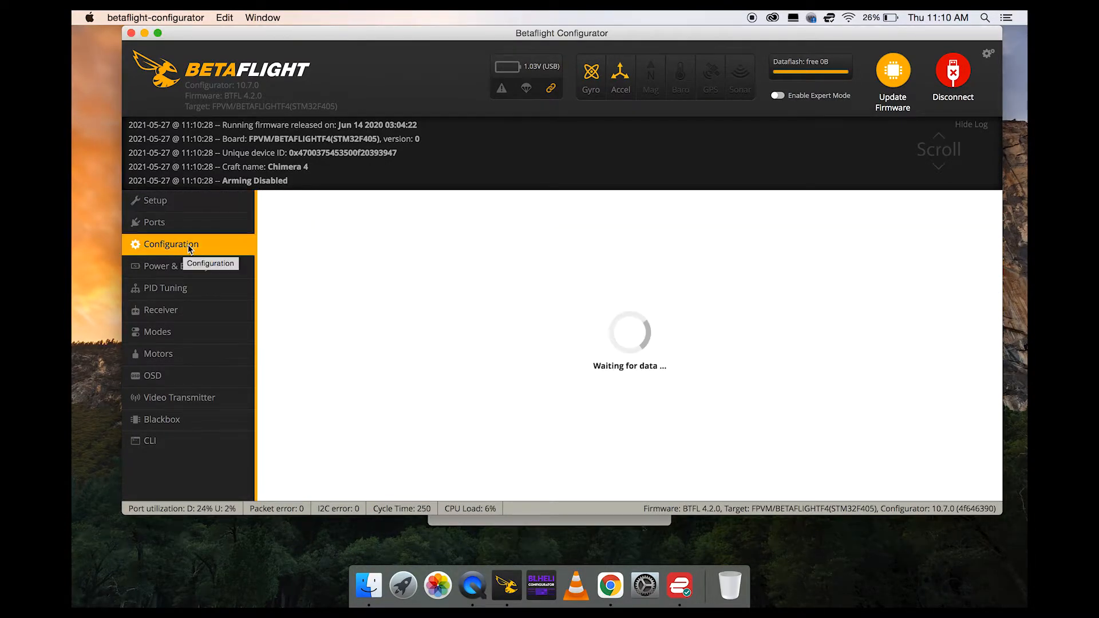
{"action": "scroll", "coordinate": [631, 267], "scroll_direction": "down", "scroll_amount": 5}
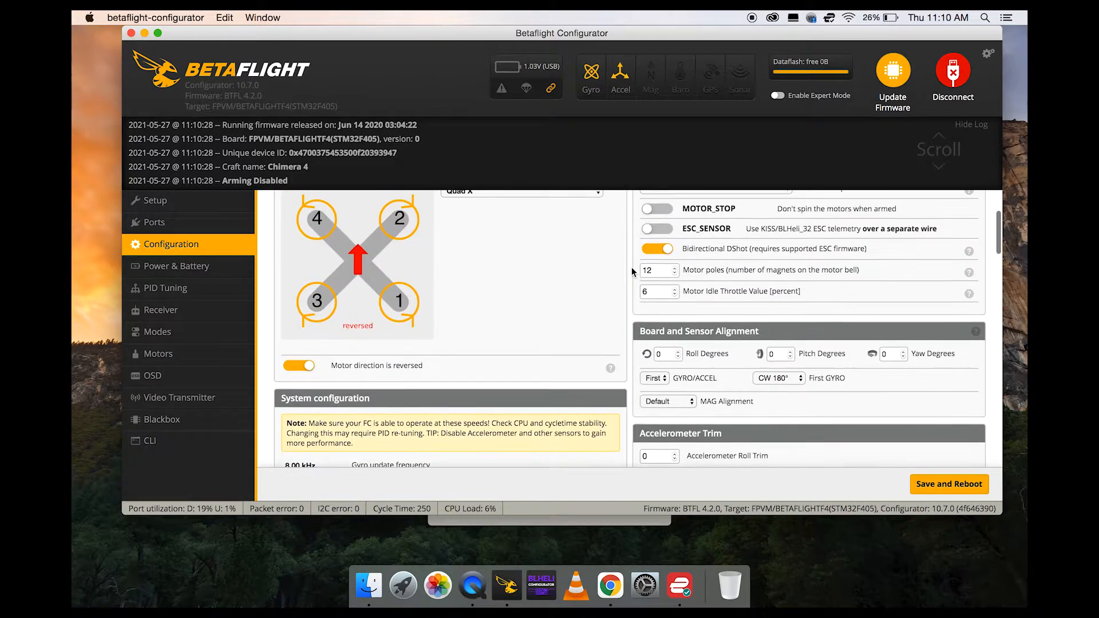
{"action": "scroll", "coordinate": [632, 270], "scroll_direction": "up", "scroll_amount": 1}
{"action": "scroll", "coordinate": [632, 270], "scroll_direction": "up", "scroll_amount": 3}
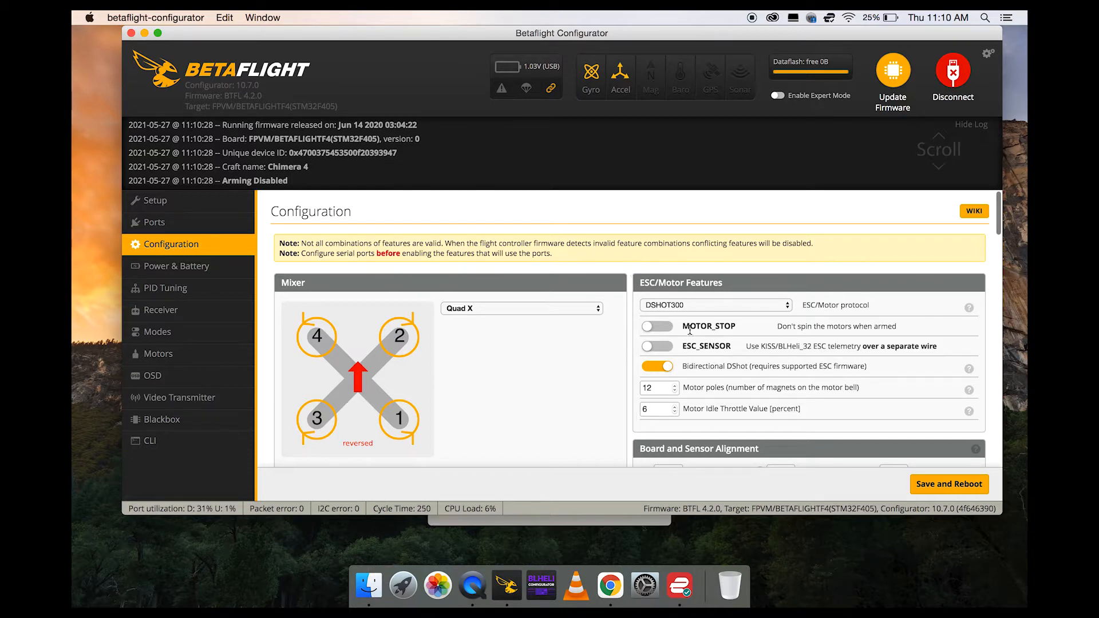
{"action": "scroll", "coordinate": [732, 377], "scroll_direction": "down", "scroll_amount": 2}
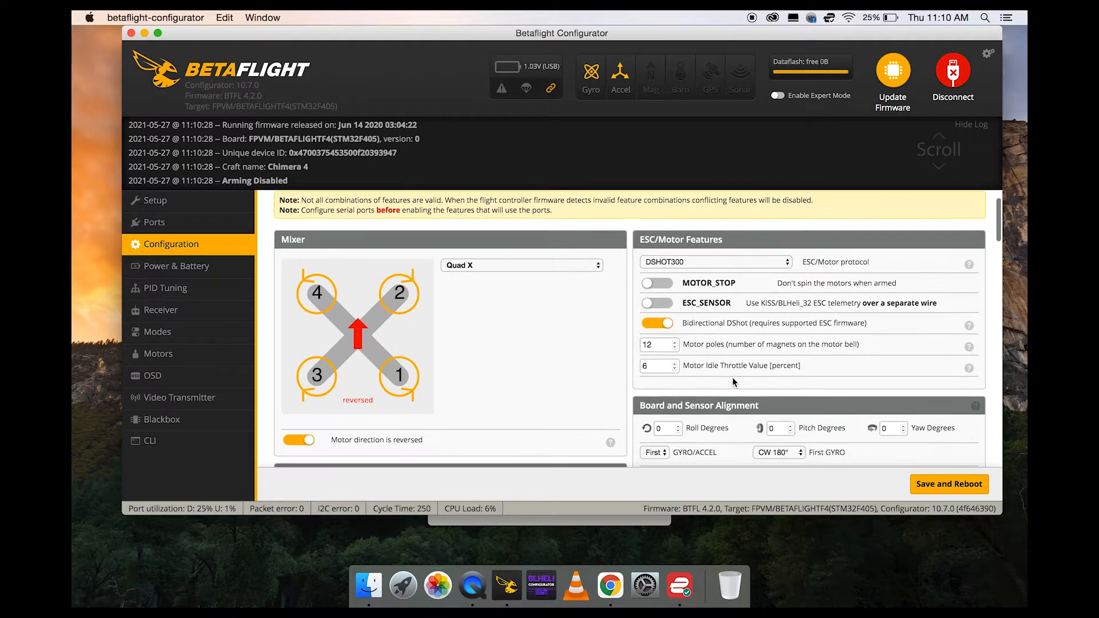
{"action": "scroll", "coordinate": [732, 376], "scroll_direction": "down", "scroll_amount": 1}
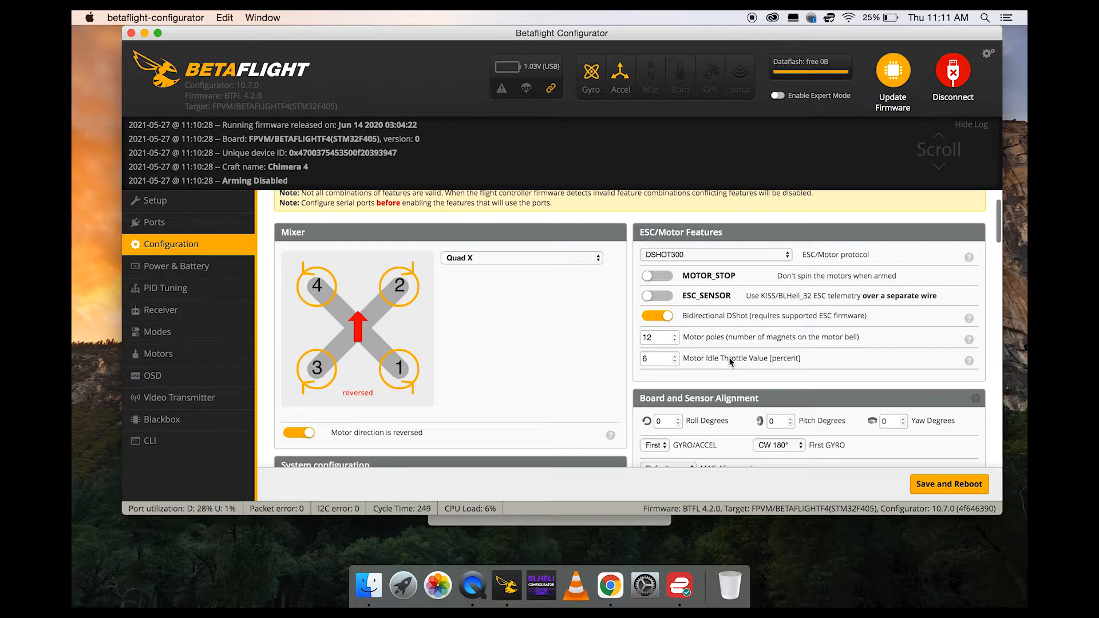
Review the board alignment, system configuration, accelerometer trim, arming, craft name and camera settings on the Configuration page.
{"action": "scroll", "coordinate": [963, 372], "scroll_direction": "down", "scroll_amount": 1}
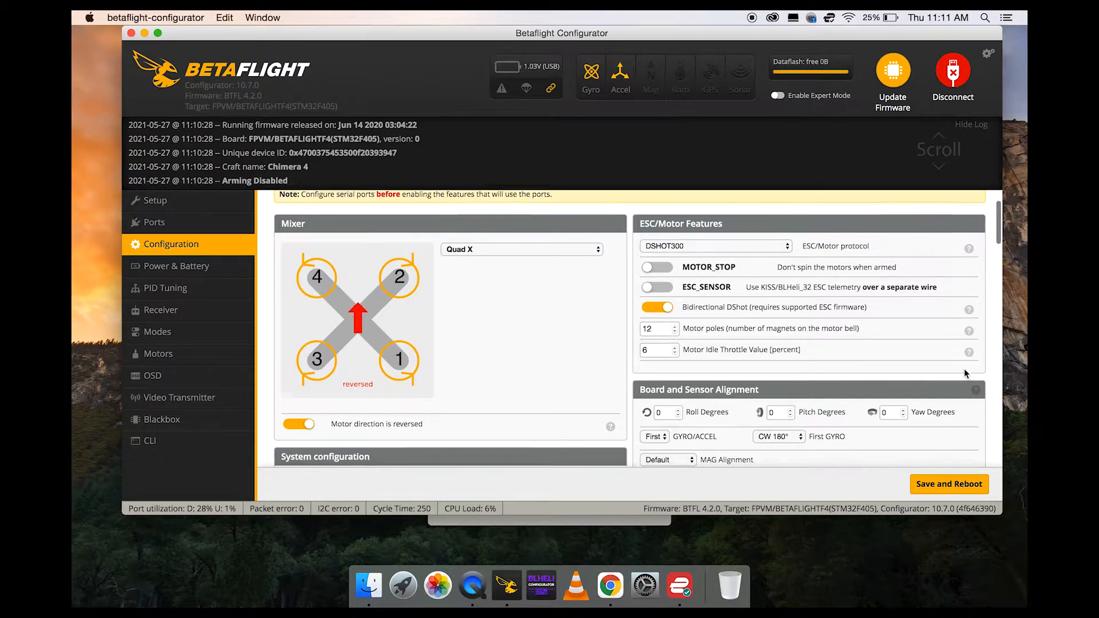
{"action": "scroll", "coordinate": [965, 372], "scroll_direction": "down", "scroll_amount": 4}
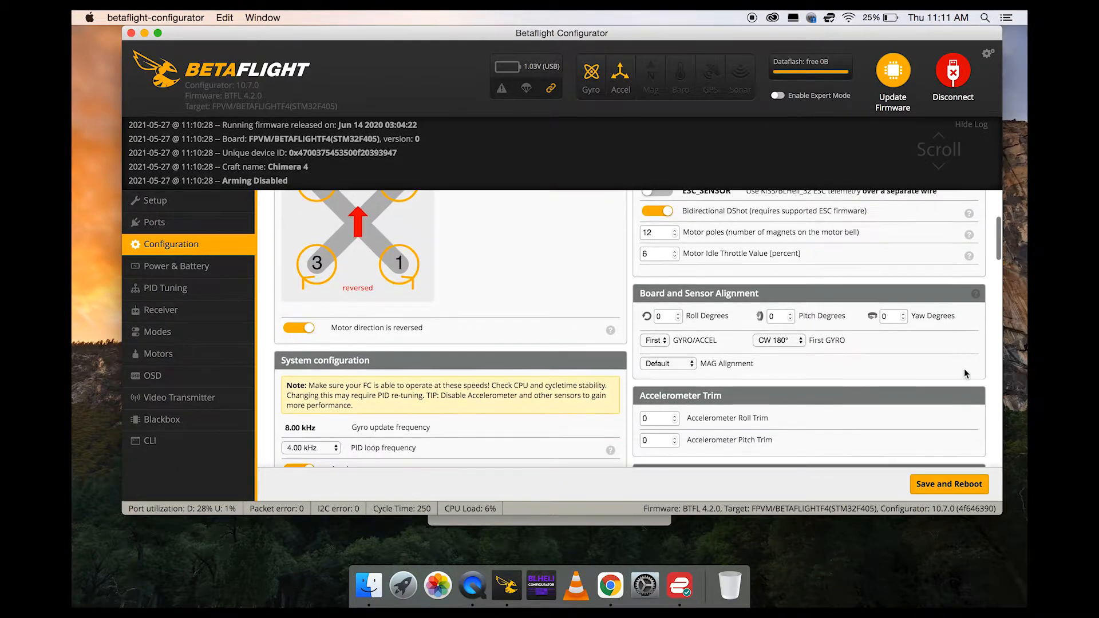
{"action": "scroll", "coordinate": [963, 372], "scroll_direction": "down", "scroll_amount": 5}
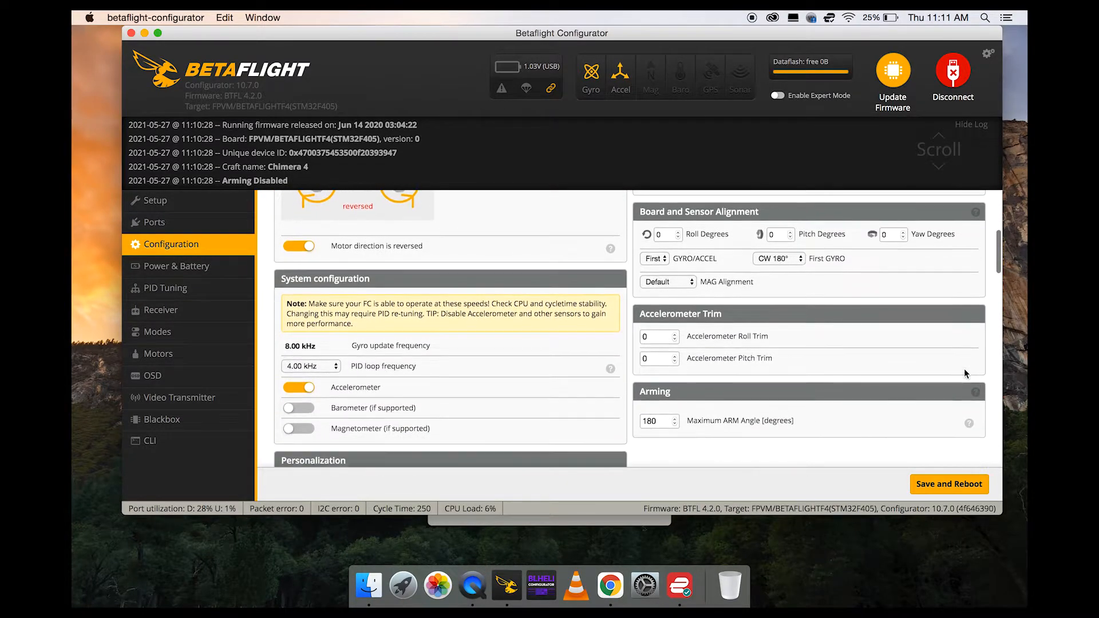
{"action": "scroll", "coordinate": [963, 371], "scroll_direction": "down", "scroll_amount": 7}
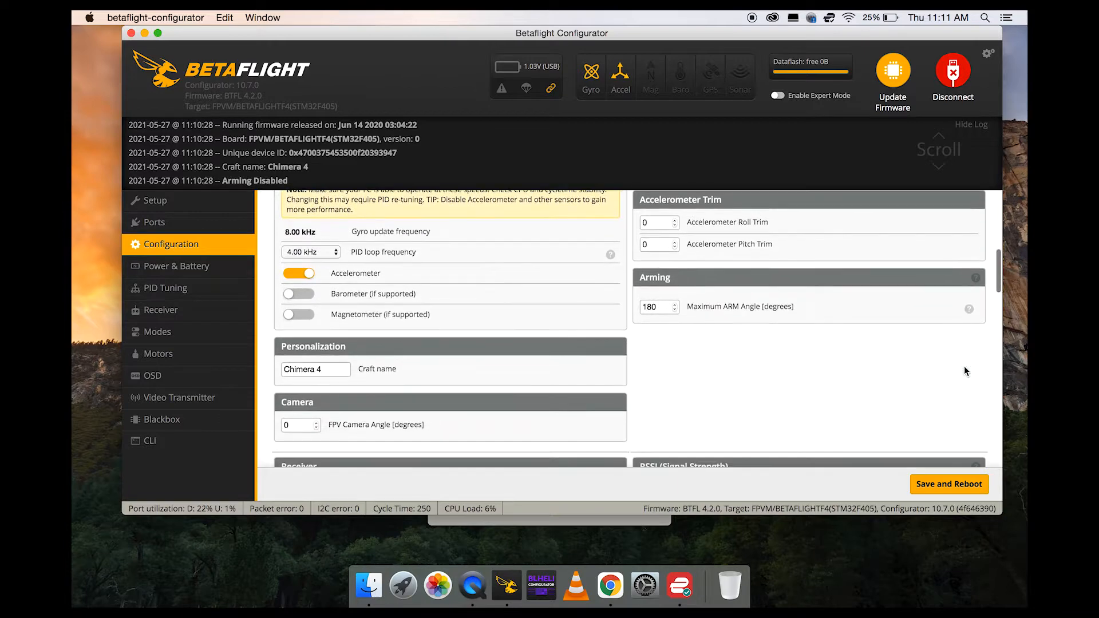
{"action": "scroll", "coordinate": [963, 371], "scroll_direction": "down", "scroll_amount": 5}
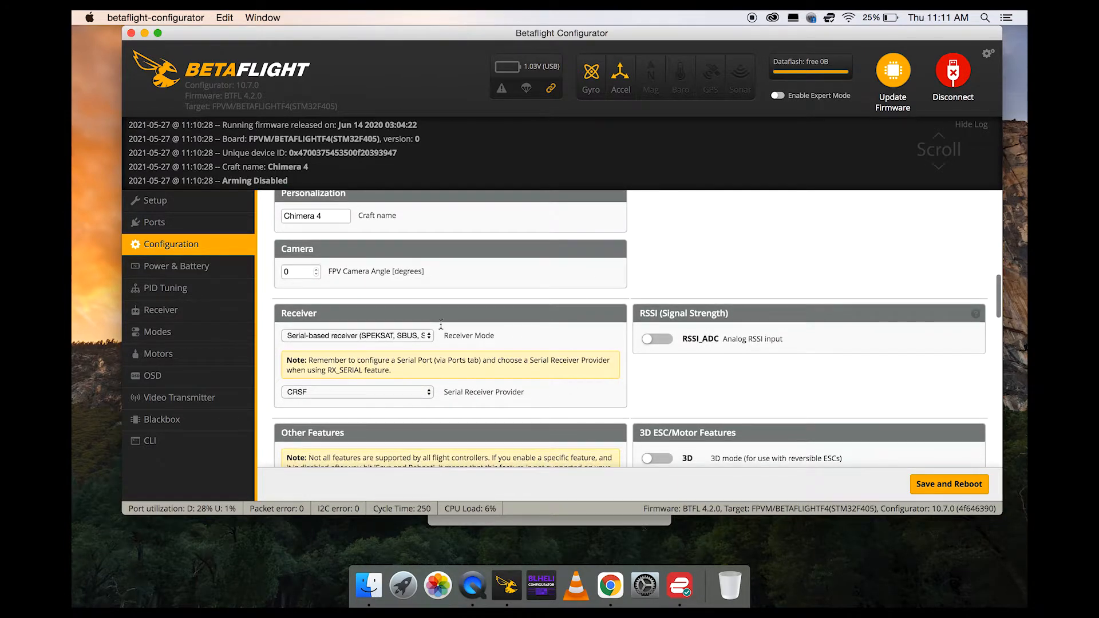
Check the receiver mode and the available serial receiver providers in the Configuration page's Receiver section.
{"action": "left_click", "coordinate": [410, 339]}
{"action": "left_click", "coordinate": [413, 337]}
{"action": "left_click", "coordinate": [419, 395]}
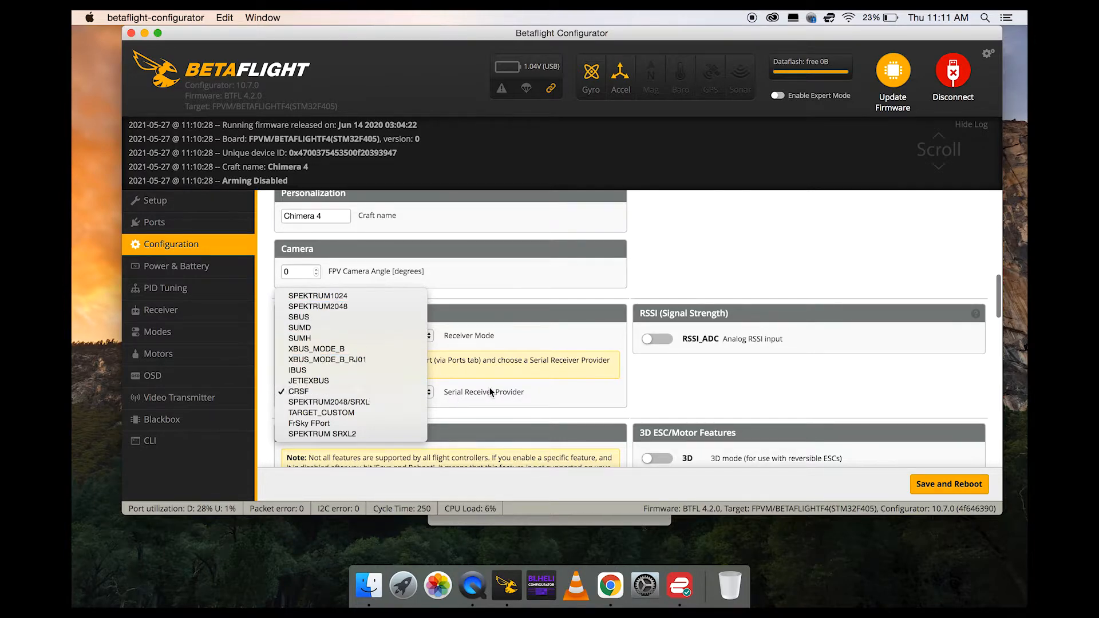
{"action": "left_click", "coordinate": [411, 392]}
{"action": "scroll", "coordinate": [624, 409], "scroll_direction": "down", "scroll_amount": 5}
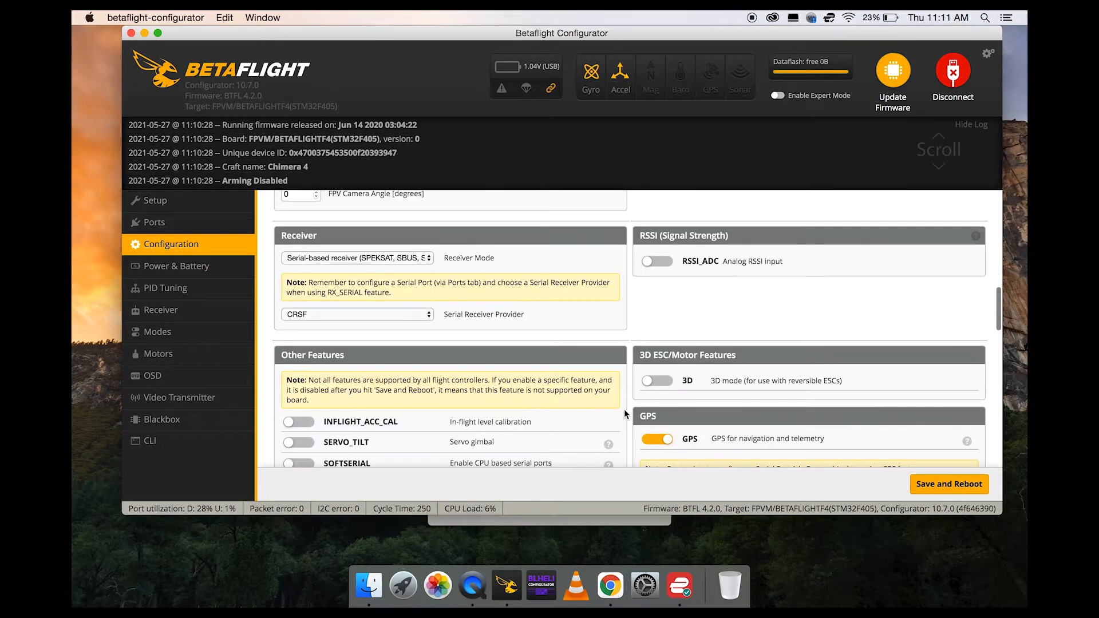
{"action": "scroll", "coordinate": [624, 408], "scroll_direction": "up", "scroll_amount": 10}
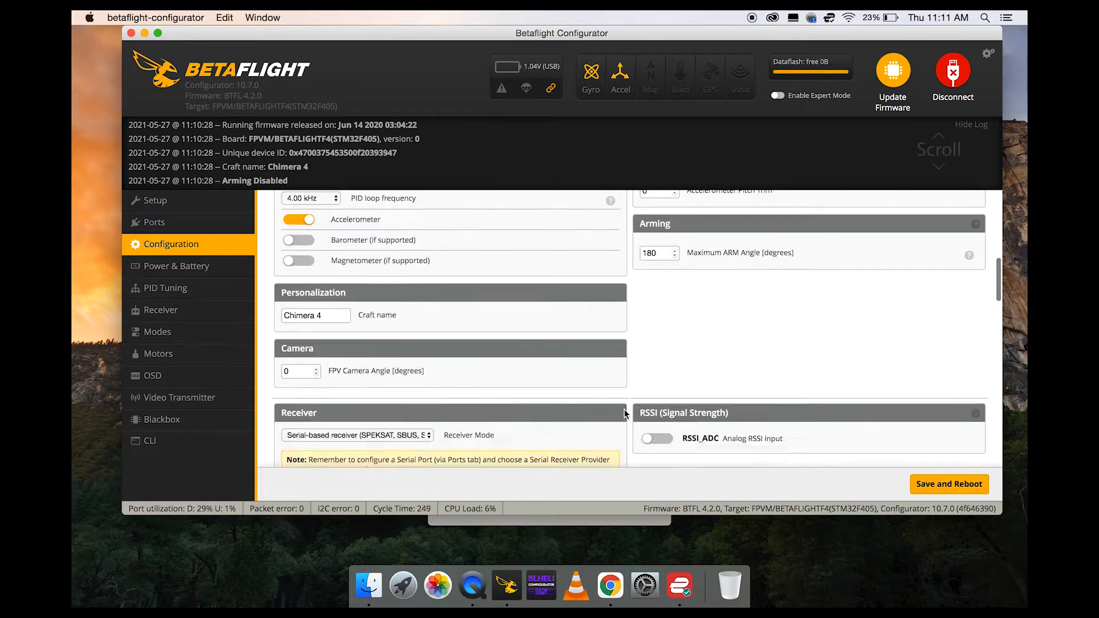
Open PID Tuning and review the PID profile settings for Profile 1.
{"action": "left_click", "coordinate": [192, 294]}
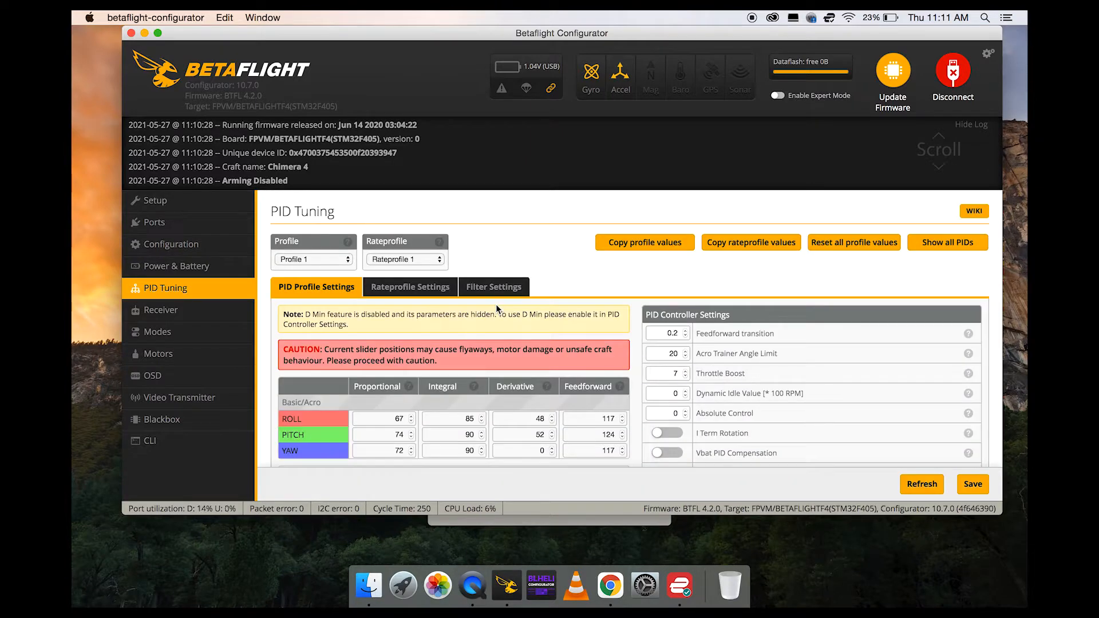
{"action": "scroll", "coordinate": [569, 265], "scroll_direction": "down", "scroll_amount": 4}
{"action": "scroll", "coordinate": [569, 265], "scroll_direction": "up", "scroll_amount": 4}
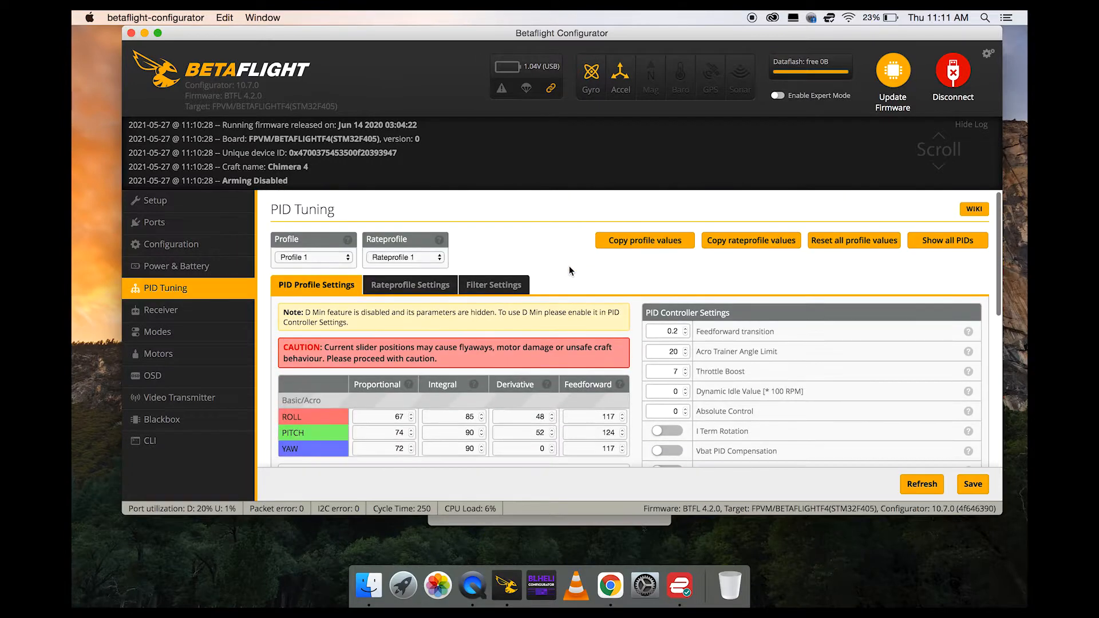
Examine the Rateprofile 1 settings, including the roll, pitch and yaw rates, the rates preview and the throttle curve.
{"action": "left_click", "coordinate": [393, 292]}
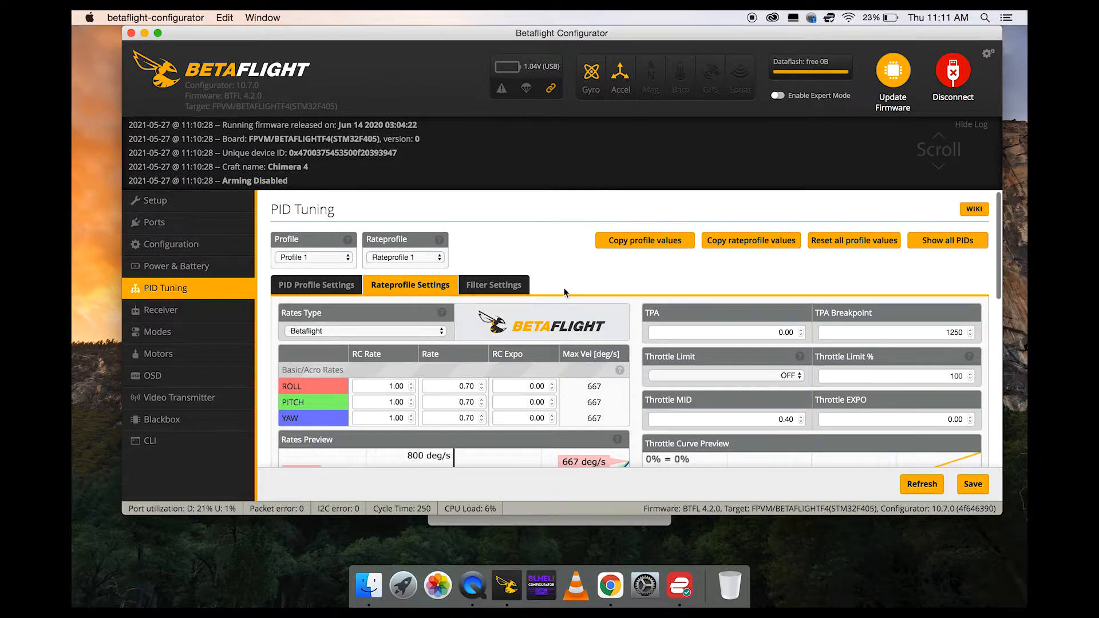
{"action": "scroll", "coordinate": [571, 289], "scroll_direction": "down", "scroll_amount": 2}
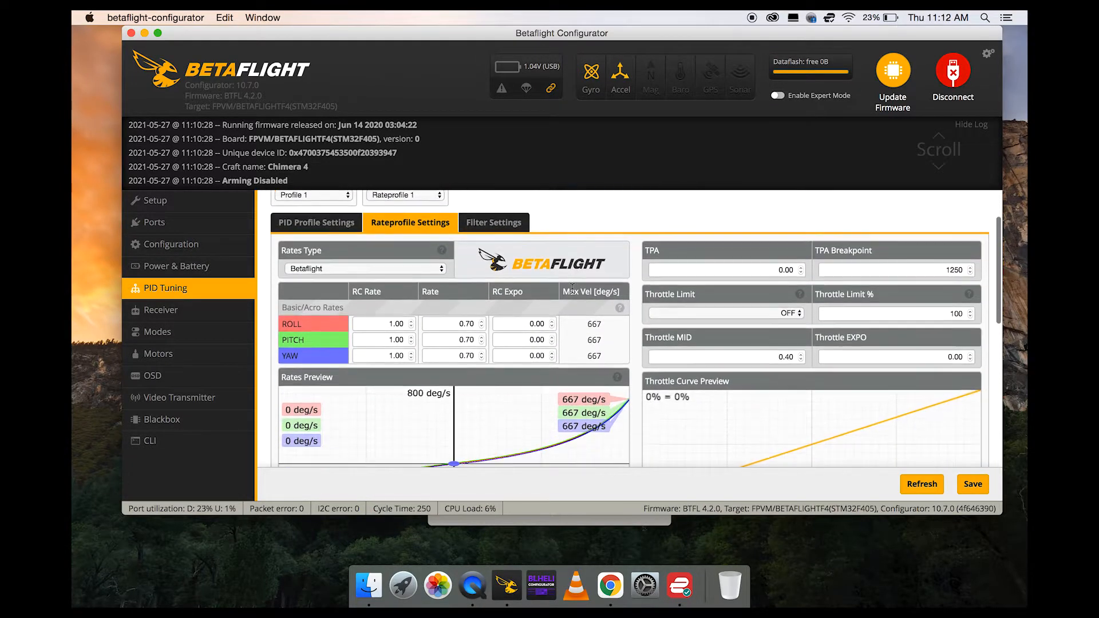
{"action": "scroll", "coordinate": [571, 289], "scroll_direction": "down", "scroll_amount": 2}
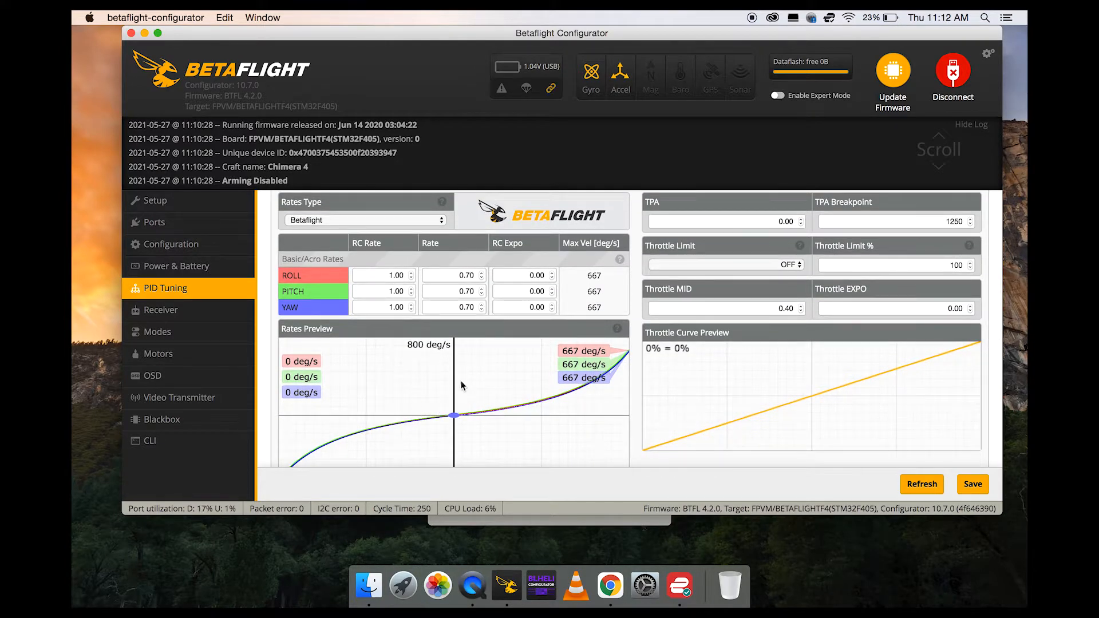
{"action": "scroll", "coordinate": [463, 291], "scroll_direction": "up", "scroll_amount": 4}
{"action": "scroll", "coordinate": [415, 441], "scroll_direction": "down", "scroll_amount": 3}
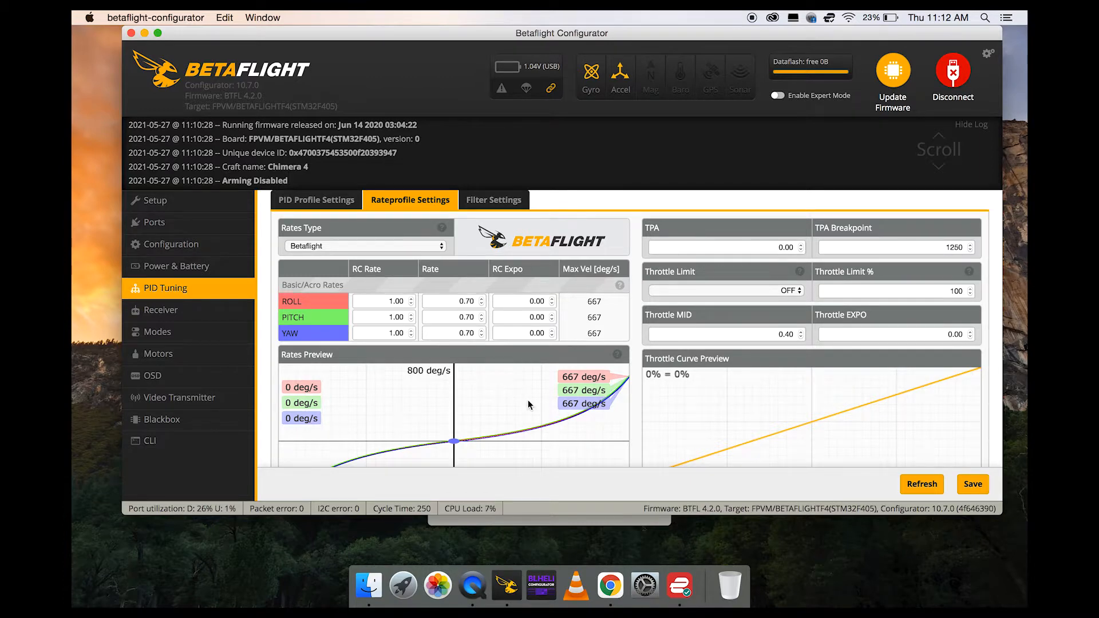
{"action": "scroll", "coordinate": [574, 285], "scroll_direction": "up", "scroll_amount": 3}
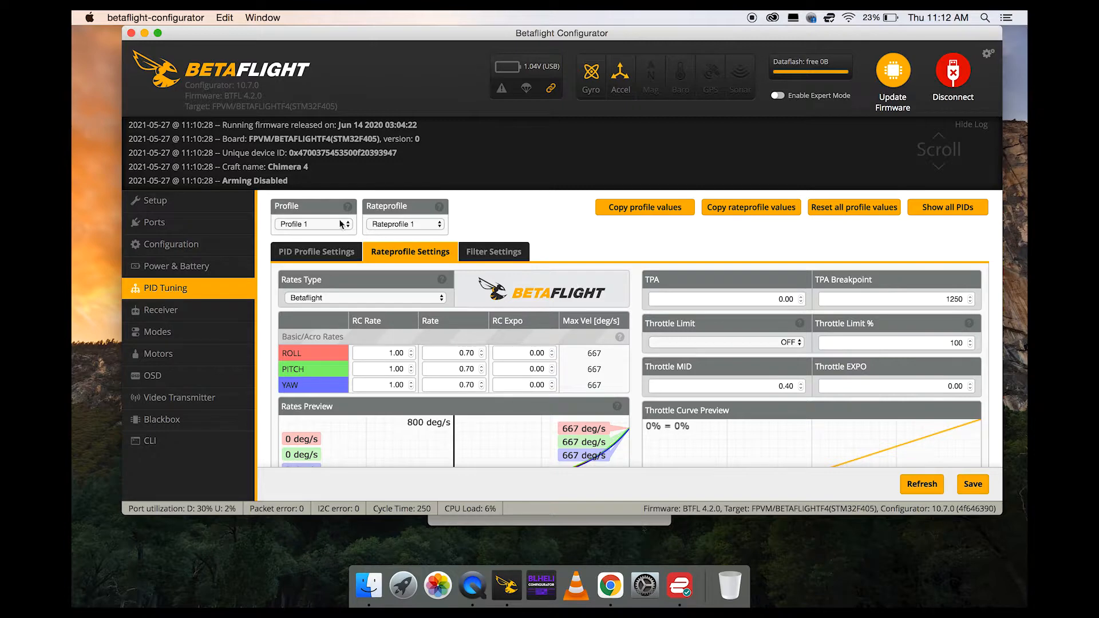
Open the Receiver page and check the channel readings, channel map and RC smoothing settings.
{"action": "left_click", "coordinate": [201, 311]}
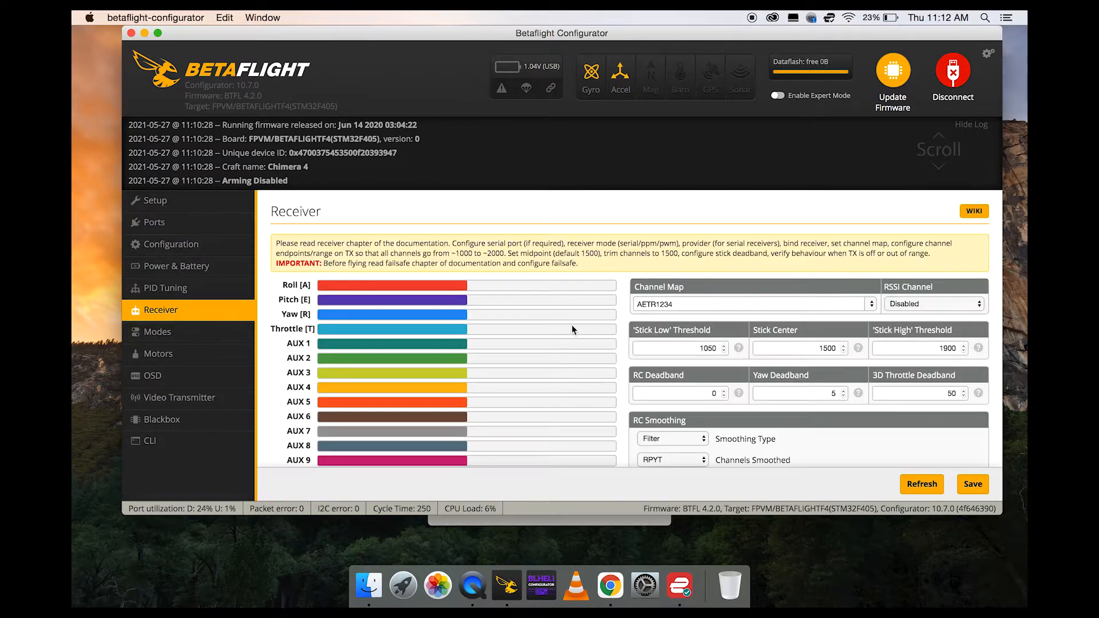
{"action": "scroll", "coordinate": [572, 326], "scroll_direction": "down", "scroll_amount": 3}
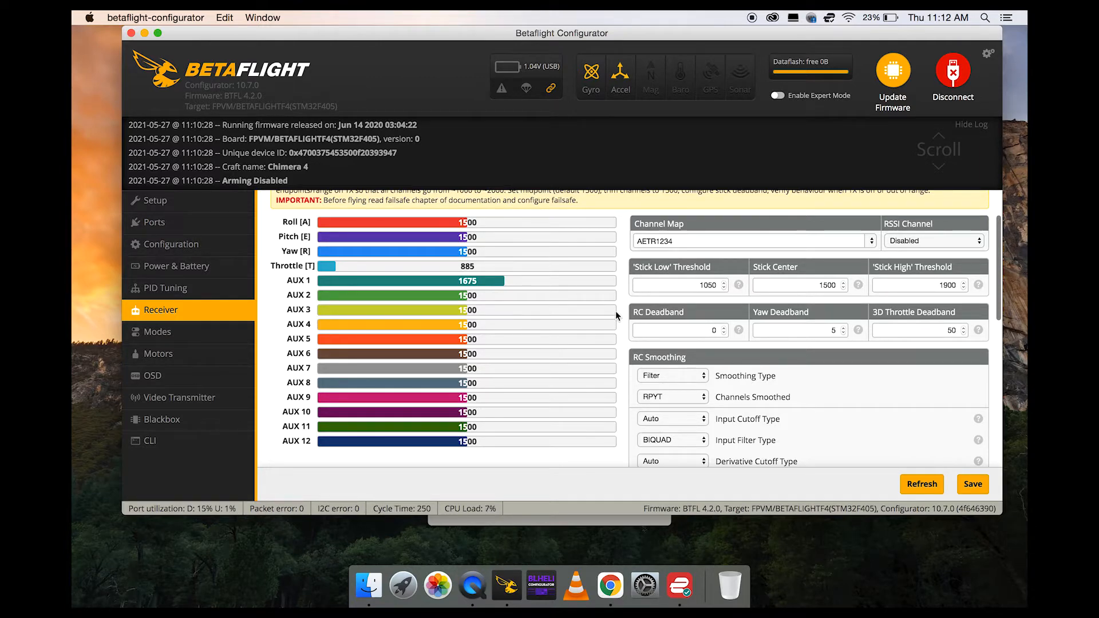
{"action": "scroll", "coordinate": [603, 307], "scroll_direction": "down", "scroll_amount": 1}
{"action": "scroll", "coordinate": [602, 309], "scroll_direction": "up", "scroll_amount": 3}
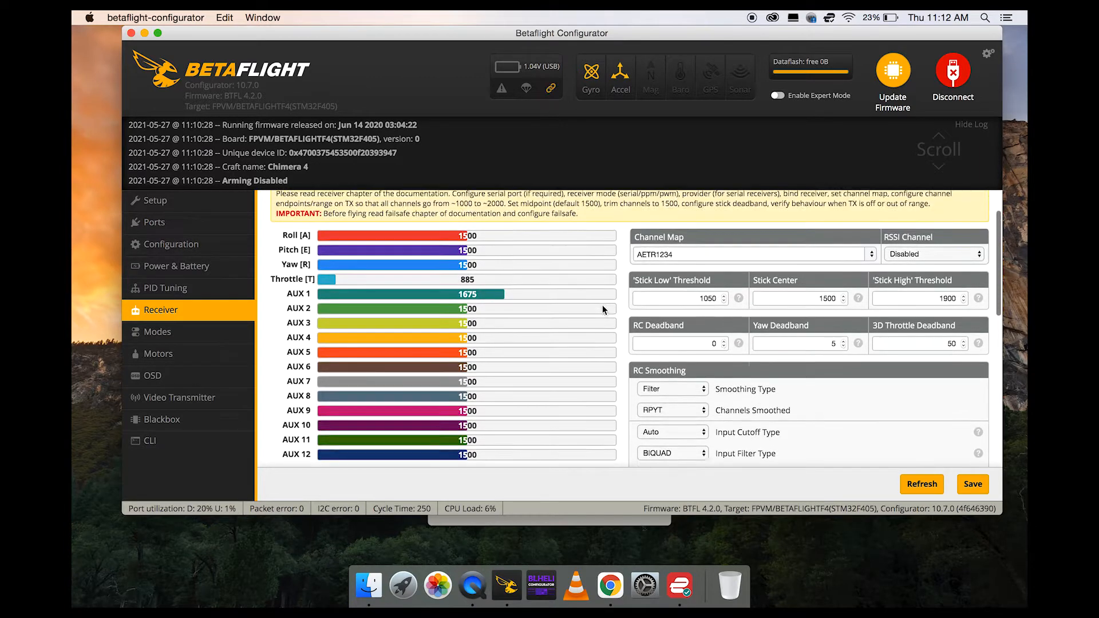
Open the Modes page and examine the AUX channel and range assignments of the ARM and HORIZON modes.
{"action": "left_click", "coordinate": [199, 340]}
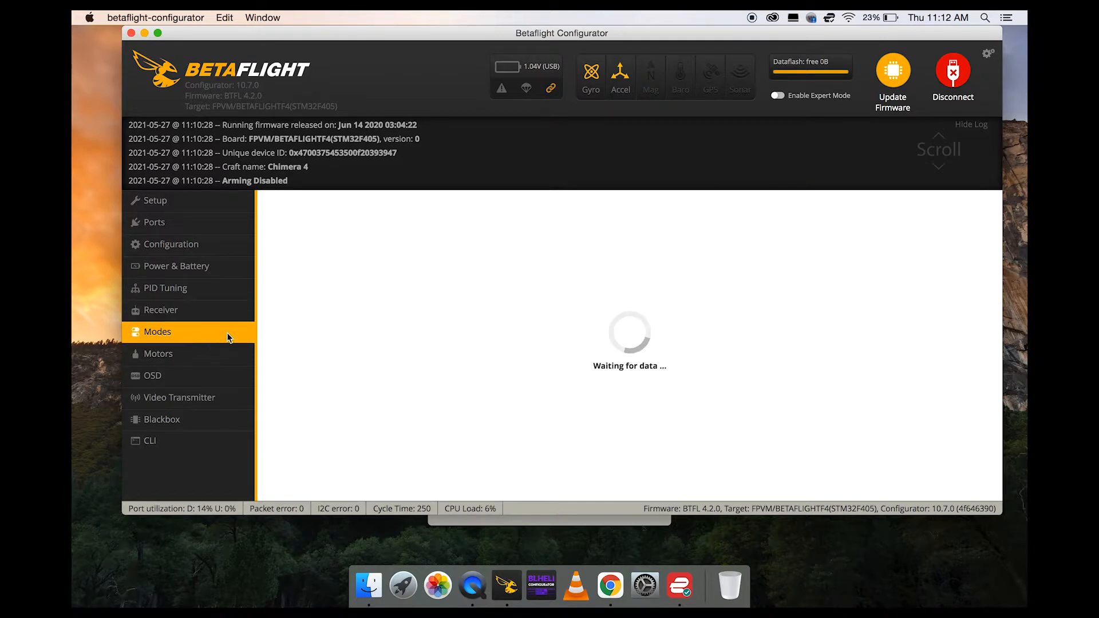
{"action": "scroll", "coordinate": [648, 310], "scroll_direction": "down", "scroll_amount": 3}
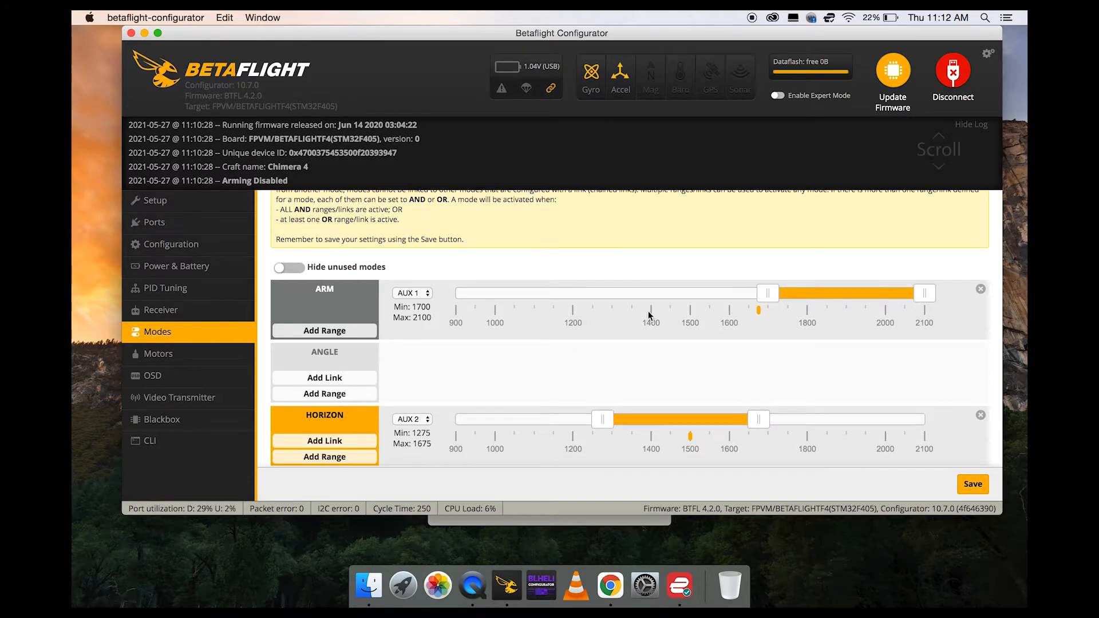
{"action": "scroll", "coordinate": [648, 311], "scroll_direction": "down", "scroll_amount": 2}
{"action": "scroll", "coordinate": [648, 311], "scroll_direction": "up", "scroll_amount": 2}
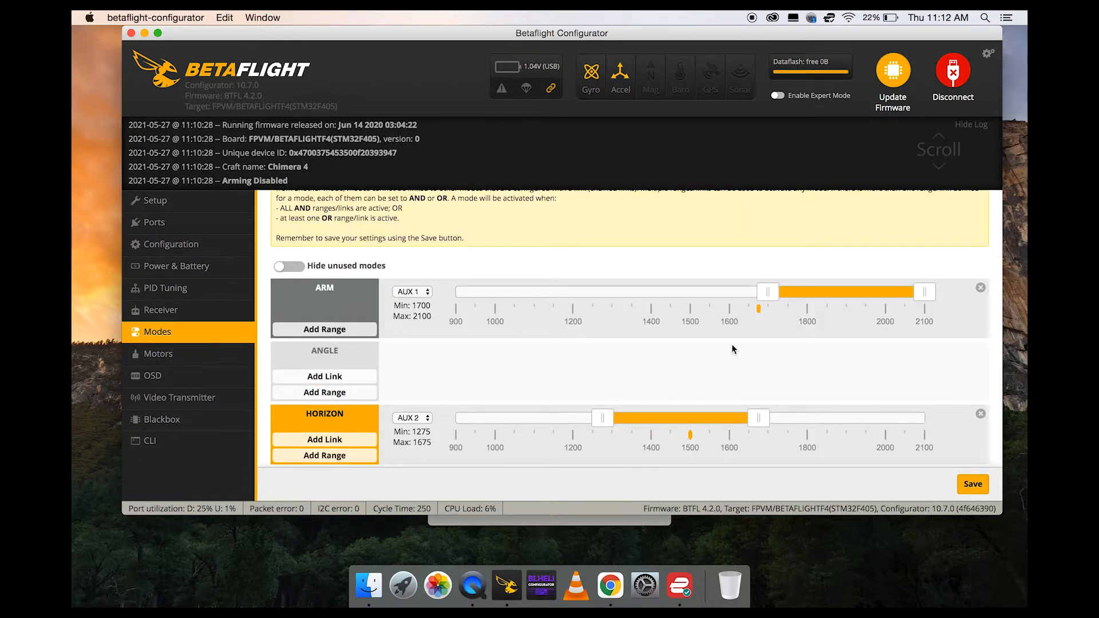
{"action": "scroll", "coordinate": [706, 329], "scroll_direction": "down", "scroll_amount": 2}
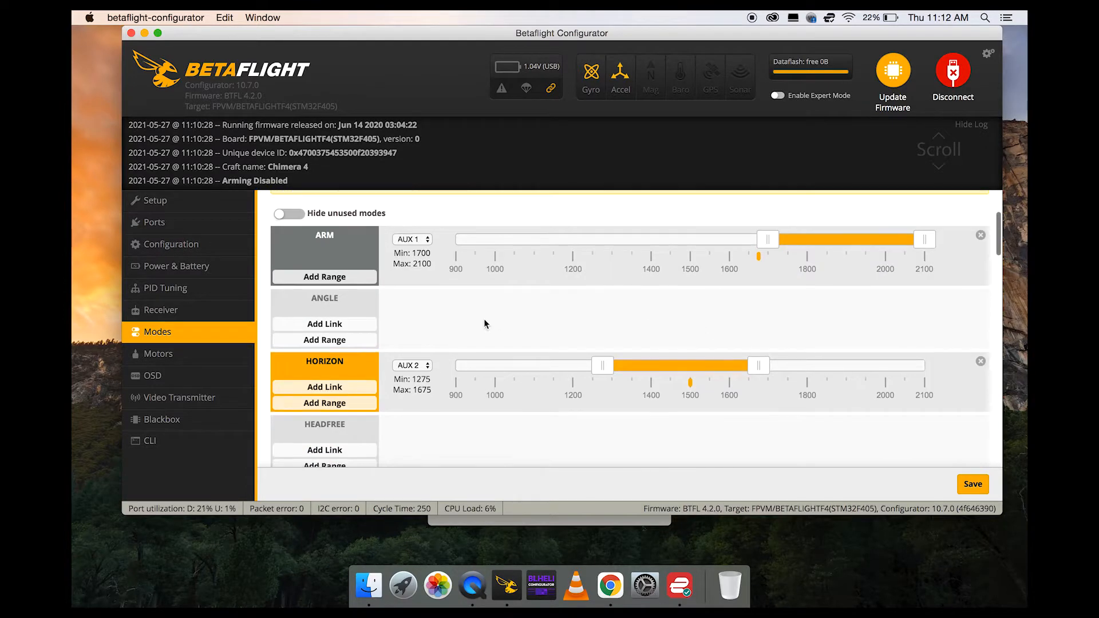
{"action": "scroll", "coordinate": [708, 315], "scroll_direction": "down", "scroll_amount": 1}
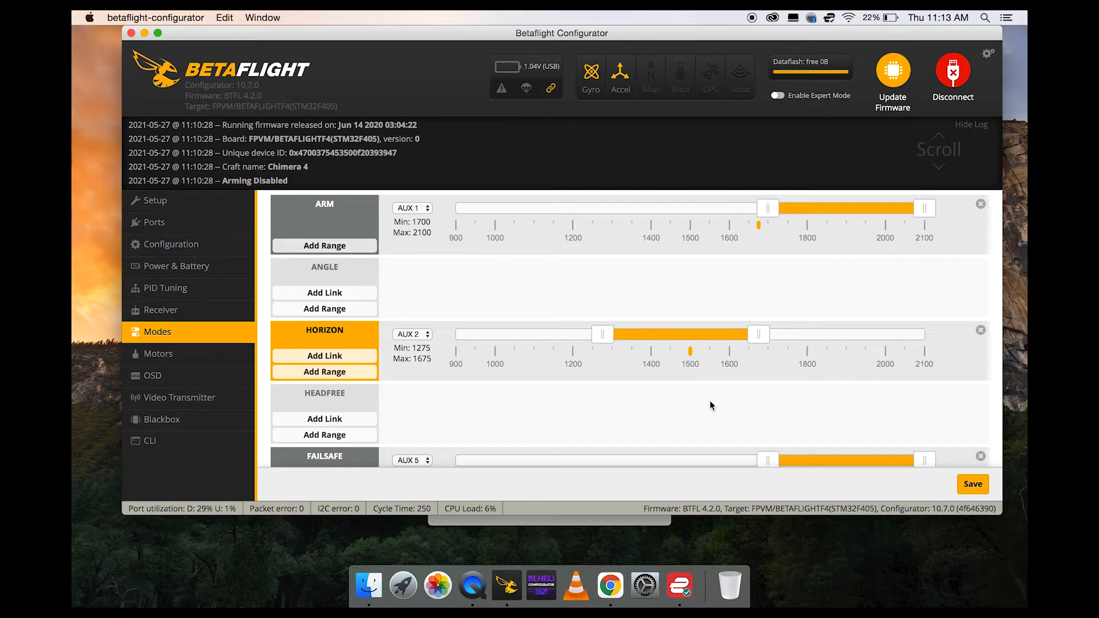
Review the remaining mode assignments down to the end of the list, including FAILSAFE, FLIP OVER AFTER CRASH and PREARM.
{"action": "scroll", "coordinate": [711, 406], "scroll_direction": "down", "scroll_amount": 10}
{"action": "scroll", "coordinate": [709, 405], "scroll_direction": "down", "scroll_amount": 10}
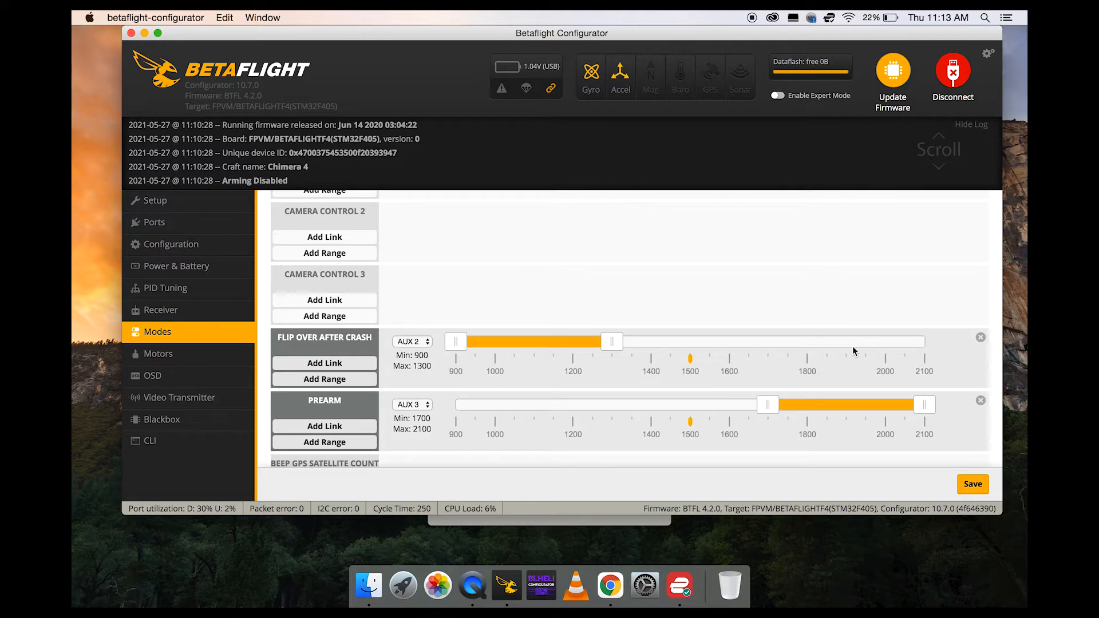
{"action": "scroll", "coordinate": [852, 351], "scroll_direction": "up", "scroll_amount": 10}
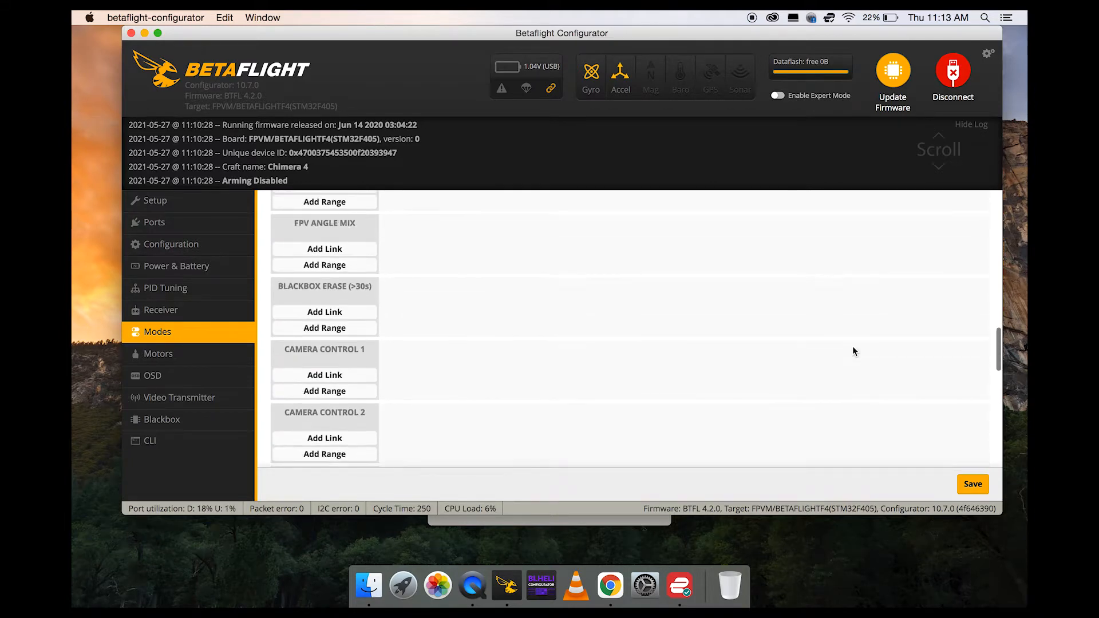
{"action": "scroll", "coordinate": [853, 351], "scroll_direction": "up", "scroll_amount": 10}
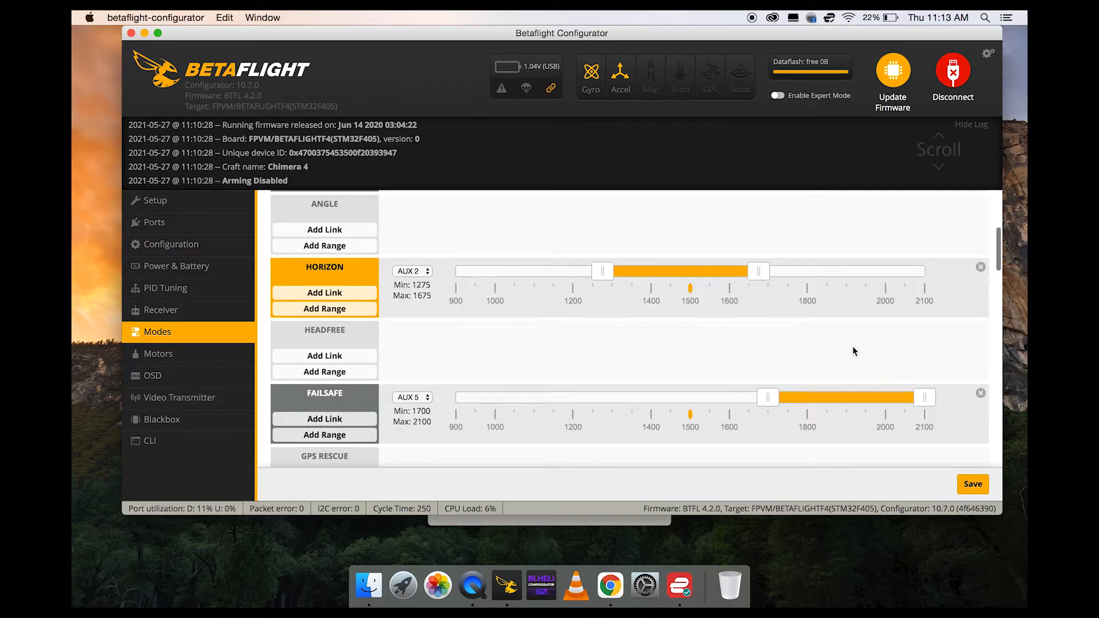
{"action": "scroll", "coordinate": [843, 298], "scroll_direction": "down", "scroll_amount": 10}
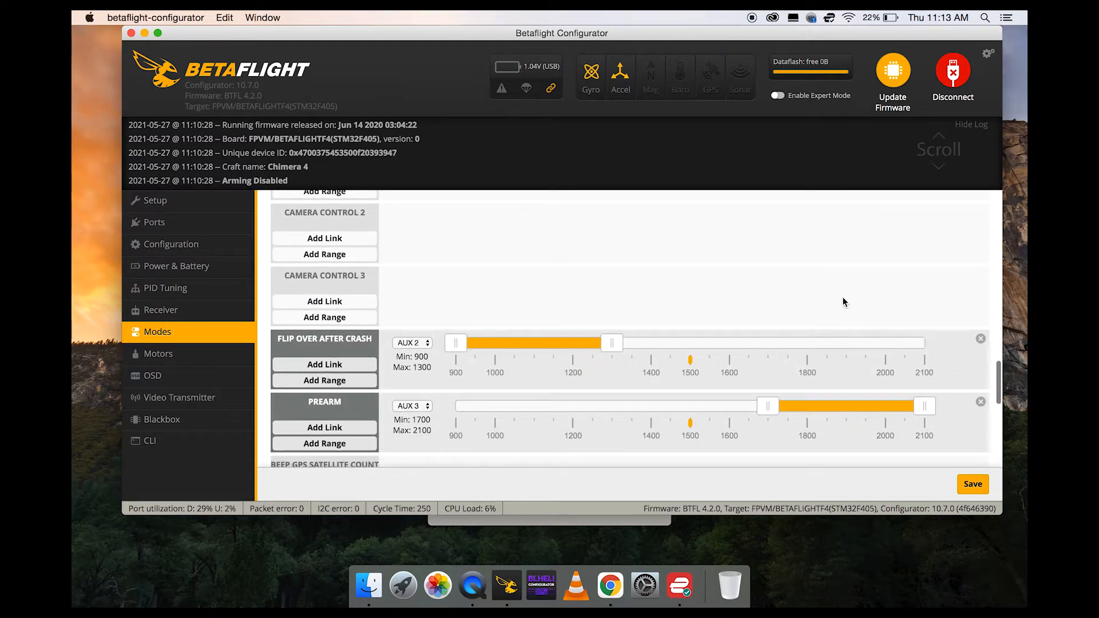
{"action": "scroll", "coordinate": [719, 357], "scroll_direction": "down", "scroll_amount": 2}
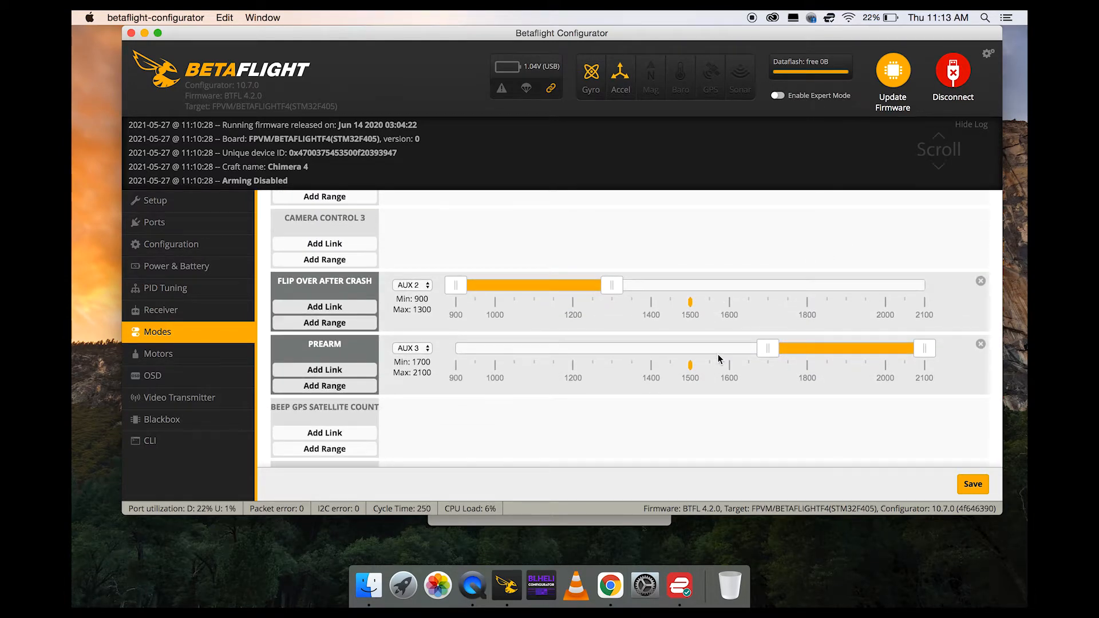
{"action": "scroll", "coordinate": [718, 358], "scroll_direction": "down", "scroll_amount": 10}
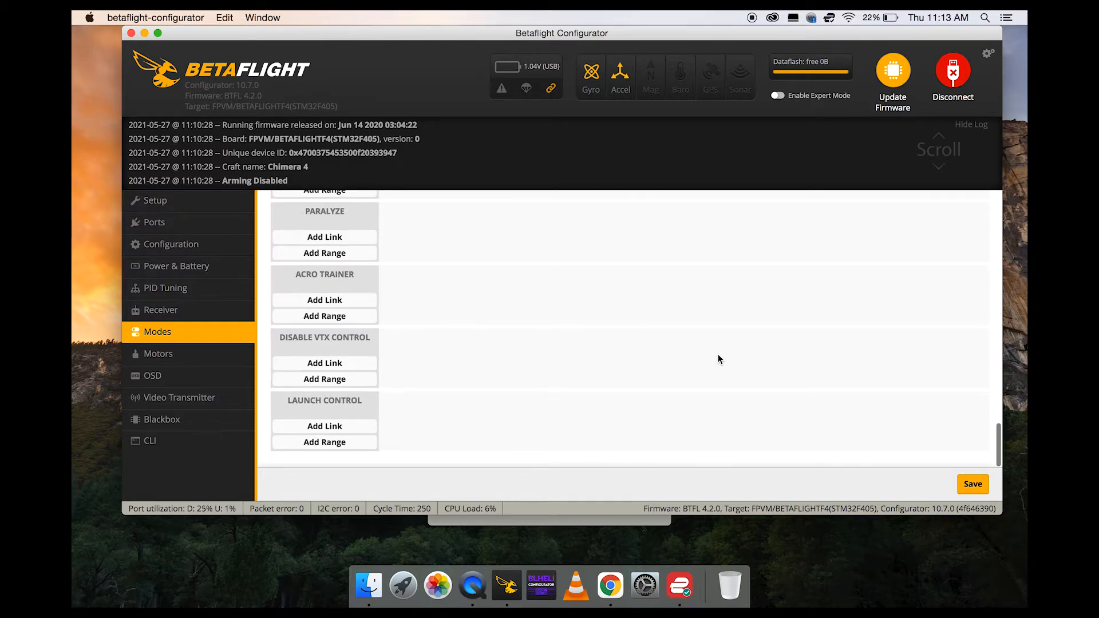
Recheck the AUX channel and range assignments of the BEEPER and FAILSAFE modes in the modes list.
{"action": "scroll", "coordinate": [719, 358], "scroll_direction": "up", "scroll_amount": 15}
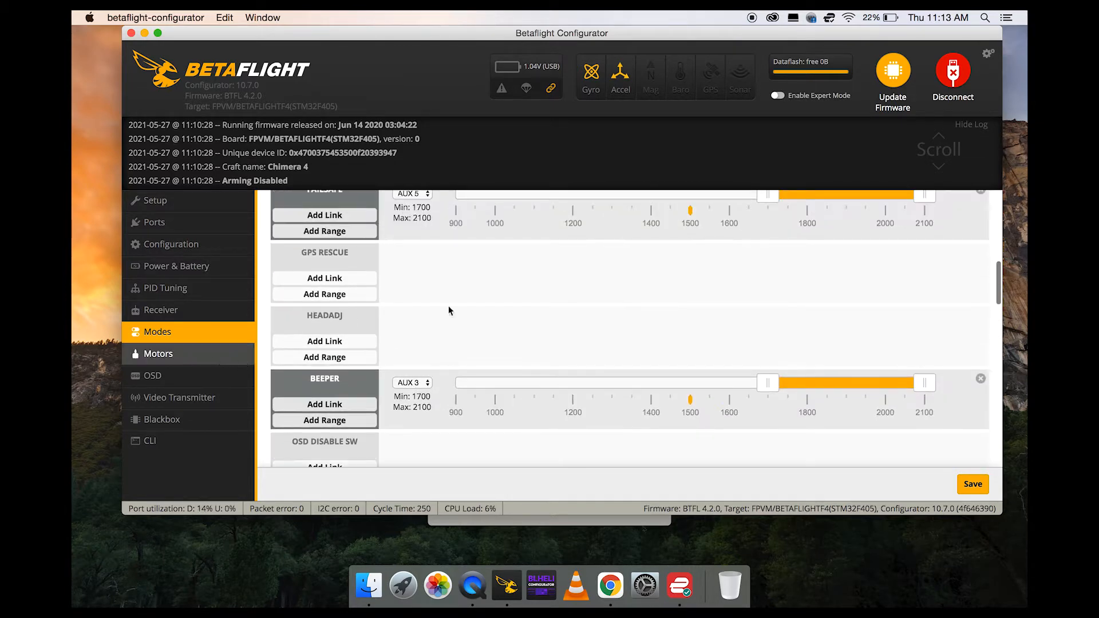
{"action": "scroll", "coordinate": [502, 315], "scroll_direction": "up", "scroll_amount": 5}
{"action": "scroll", "coordinate": [503, 315], "scroll_direction": "down", "scroll_amount": 8}
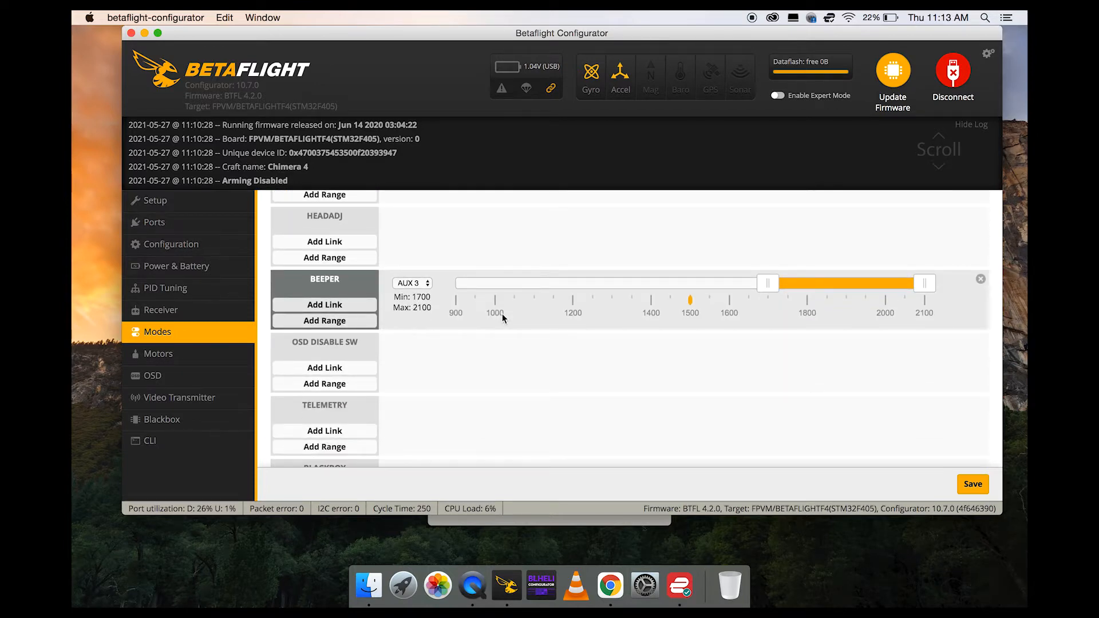
{"action": "scroll", "coordinate": [503, 314], "scroll_direction": "up", "scroll_amount": 6}
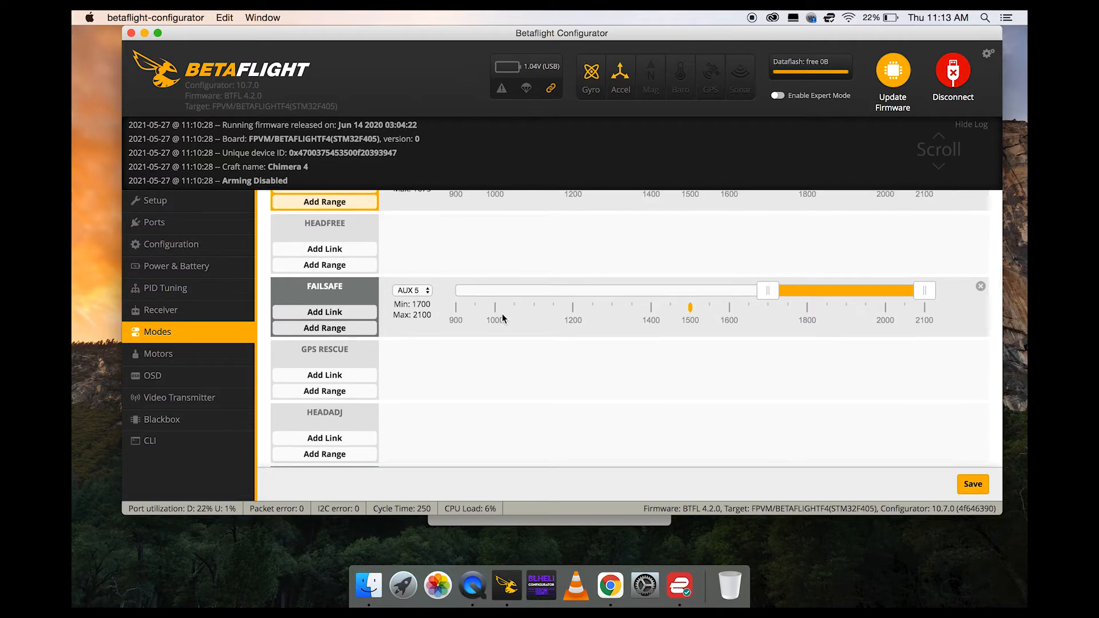
{"action": "scroll", "coordinate": [502, 314], "scroll_direction": "up", "scroll_amount": 2}
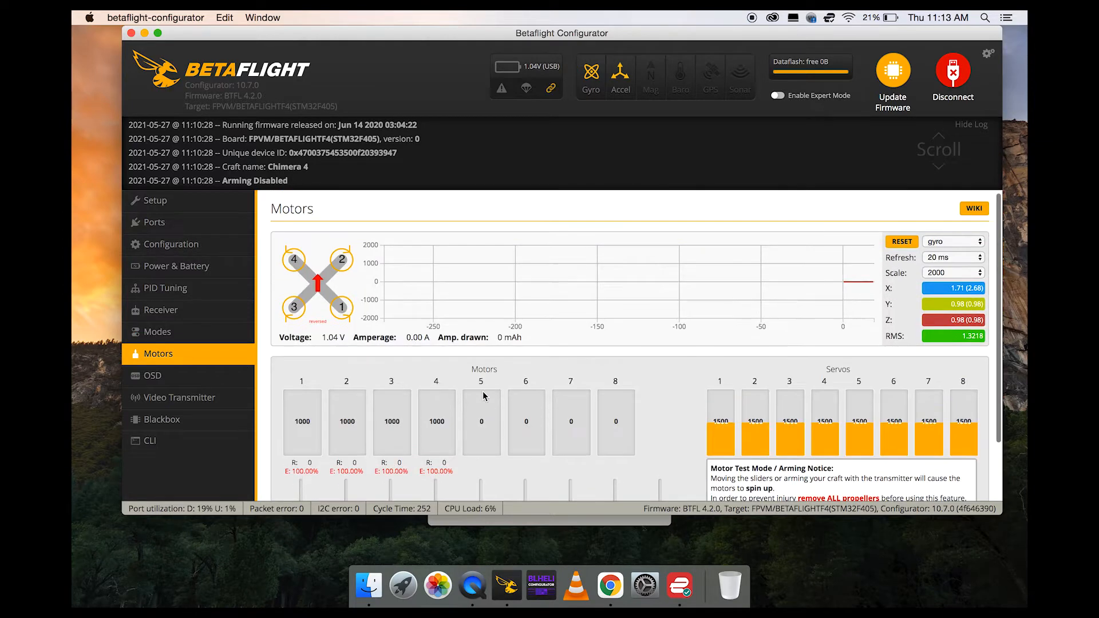
Open the OSD page and examine which elements are enabled for each profile, from battery and GPS readings to warnings.
{"action": "left_click", "coordinate": [204, 380]}
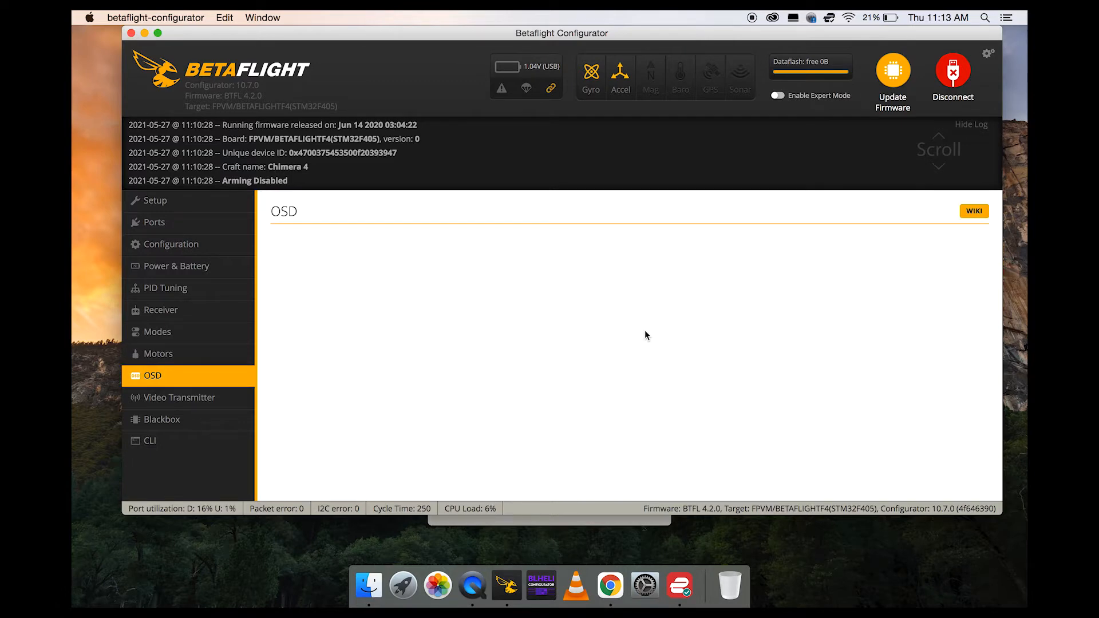
{"action": "scroll", "coordinate": [645, 332], "scroll_direction": "down", "scroll_amount": 1}
{"action": "scroll", "coordinate": [645, 331], "scroll_direction": "down", "scroll_amount": 3}
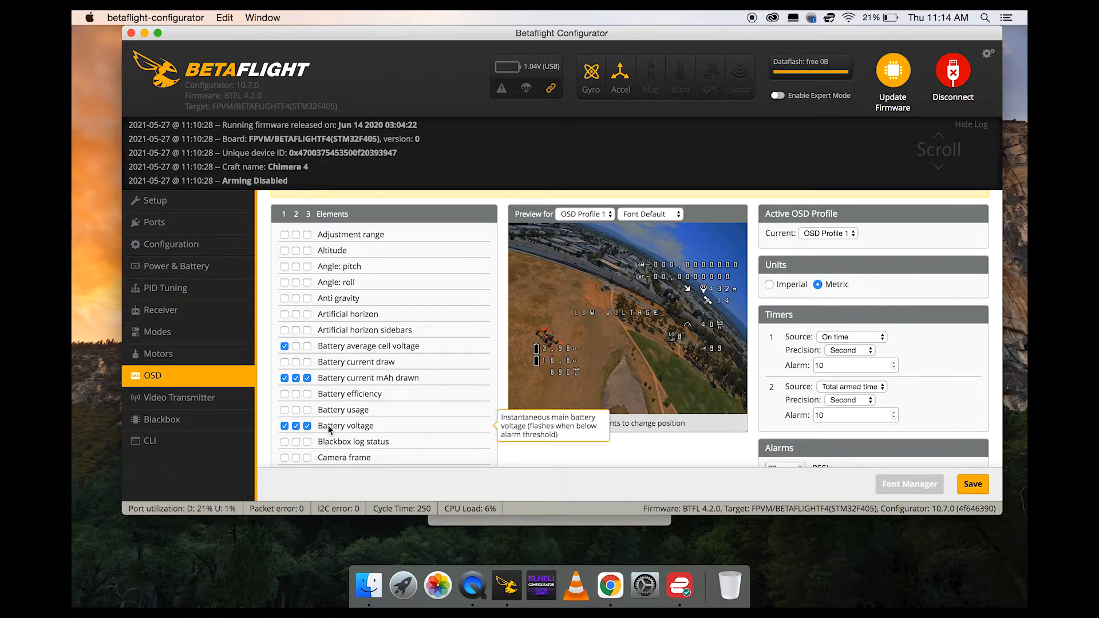
{"action": "scroll", "coordinate": [328, 425], "scroll_direction": "down", "scroll_amount": 10}
{"action": "scroll", "coordinate": [329, 430], "scroll_direction": "down", "scroll_amount": 5}
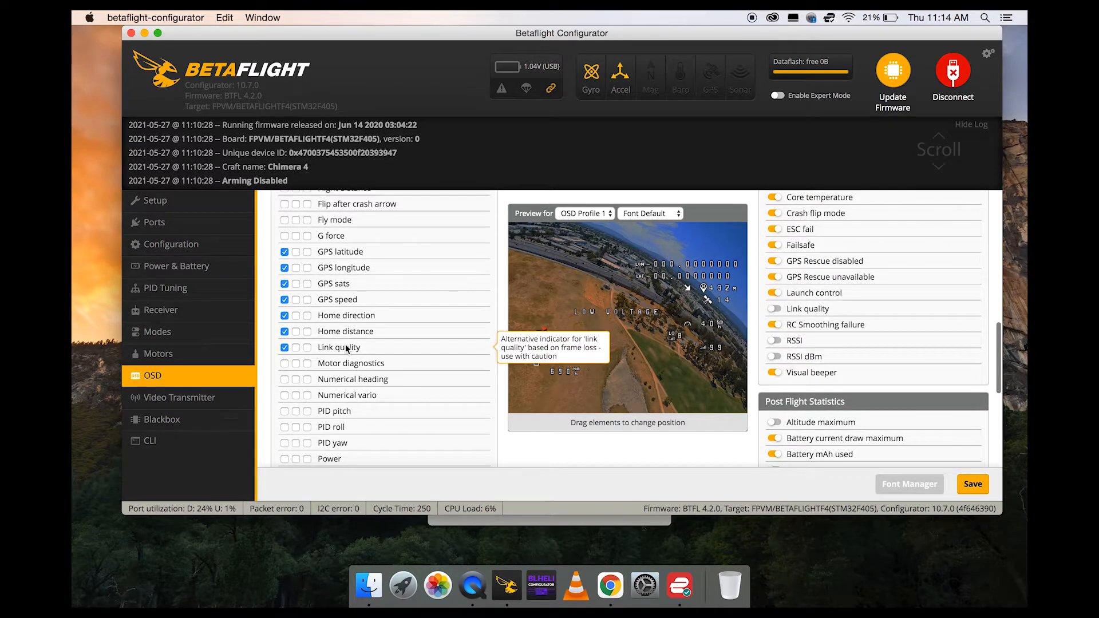
{"action": "scroll", "coordinate": [342, 353], "scroll_direction": "down", "scroll_amount": 5}
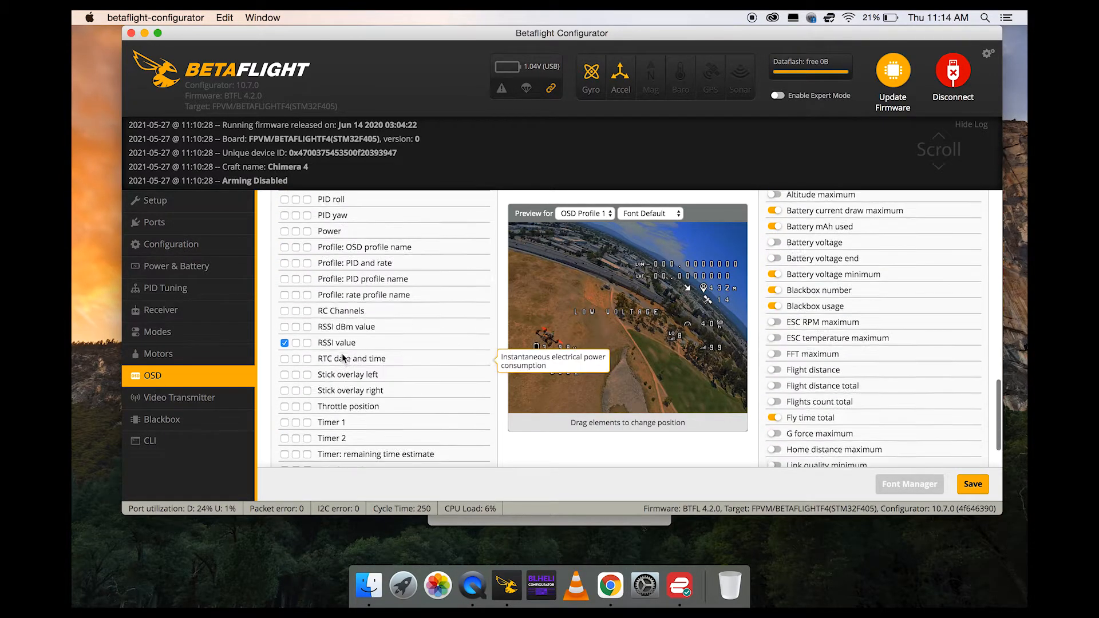
{"action": "scroll", "coordinate": [342, 344], "scroll_direction": "down", "scroll_amount": 3}
{"action": "scroll", "coordinate": [342, 346], "scroll_direction": "down", "scroll_amount": 2}
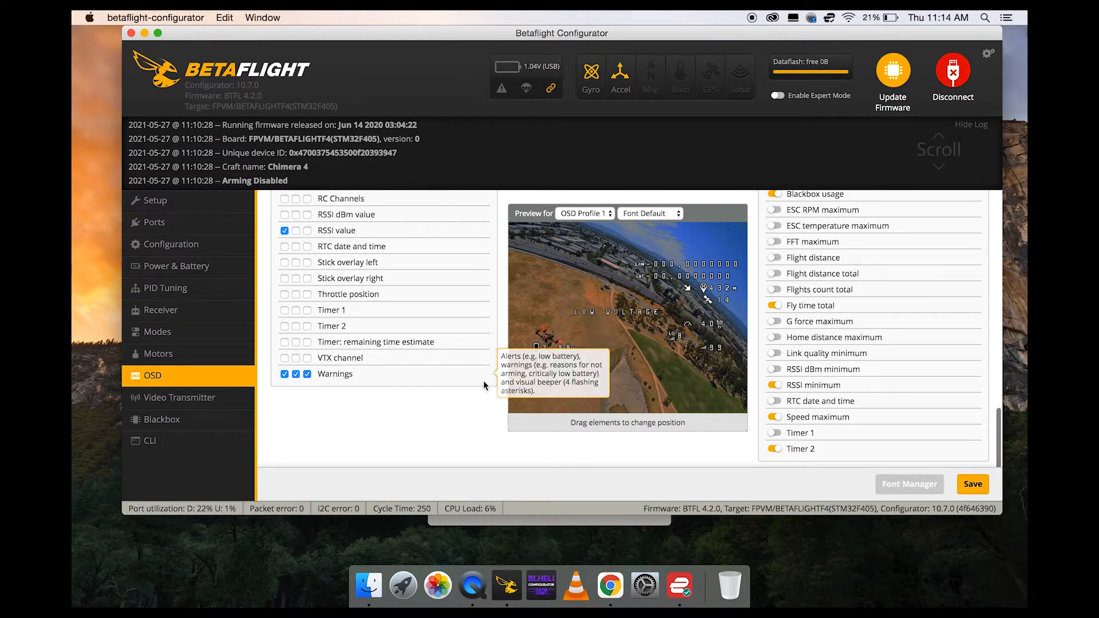
{"action": "scroll", "coordinate": [657, 318], "scroll_direction": "up", "scroll_amount": 5}
Open the Video Transmitter page and review the selected band, channel, power and pit mode settings.
{"action": "left_click", "coordinate": [200, 391]}
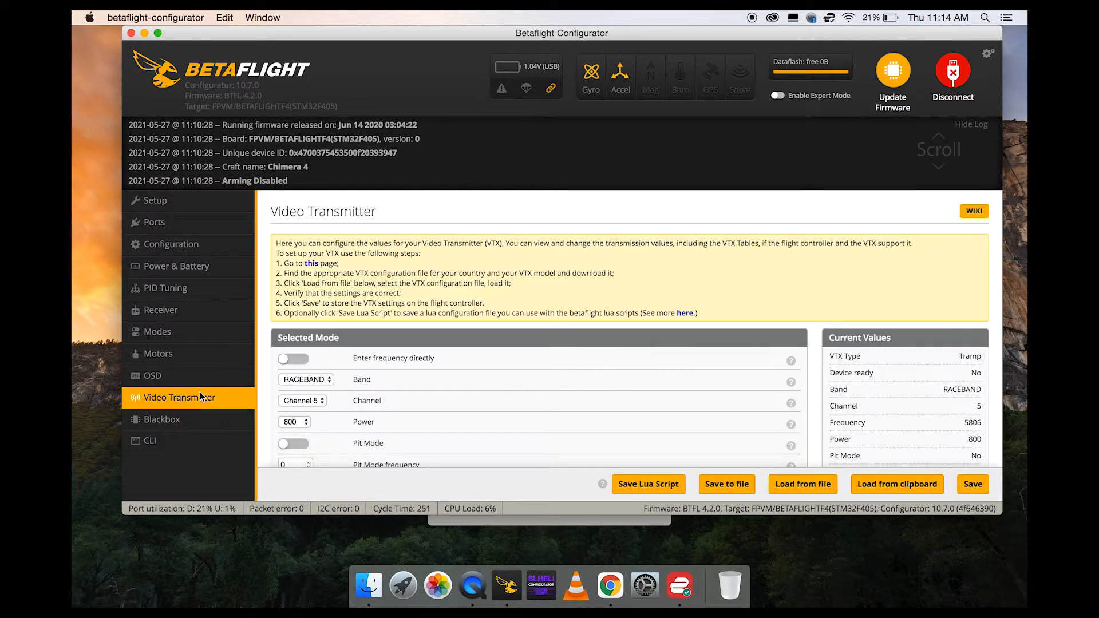
{"action": "scroll", "coordinate": [334, 394], "scroll_direction": "down", "scroll_amount": 3}
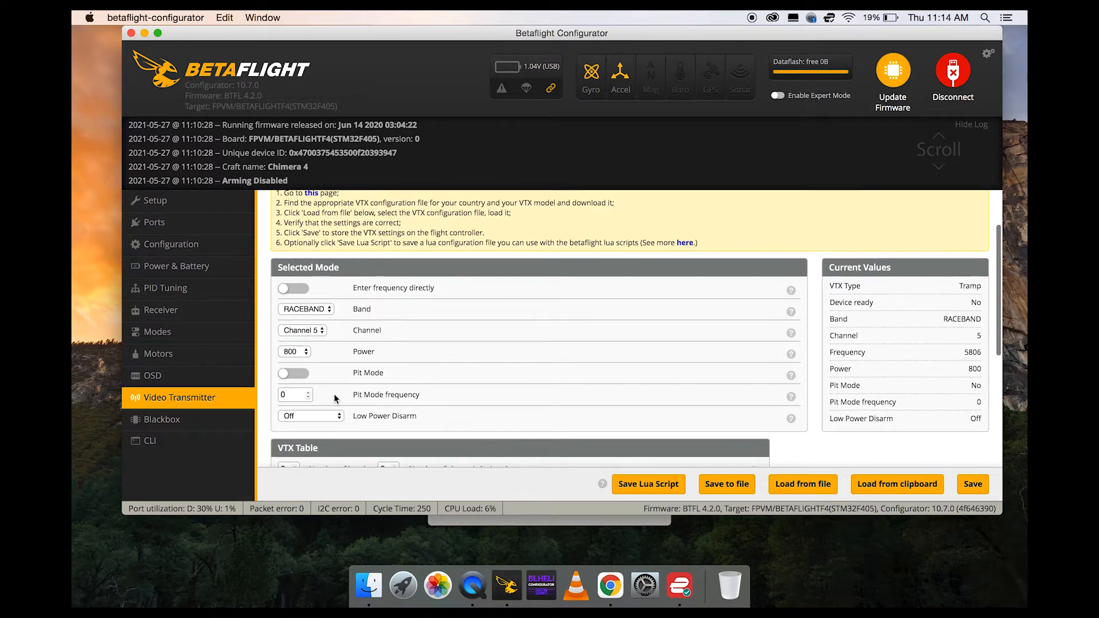
{"action": "scroll", "coordinate": [335, 394], "scroll_direction": "down", "scroll_amount": 1}
Switch the video transmitter power to 25 and set it back to 800.
{"action": "left_click", "coordinate": [308, 335]}
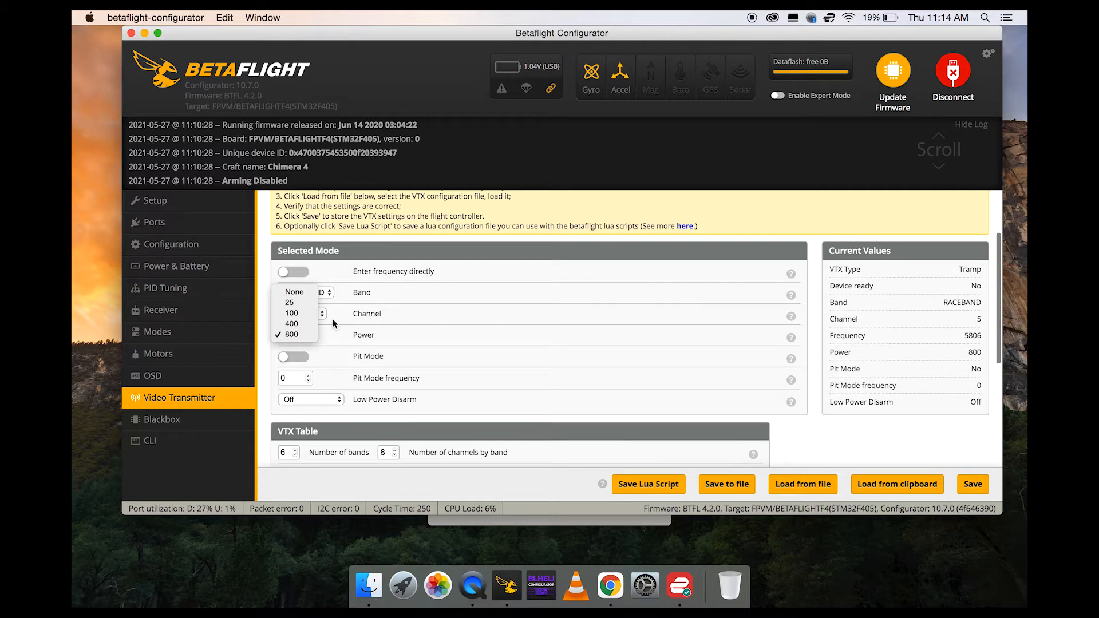
{"action": "left_click", "coordinate": [305, 308]}
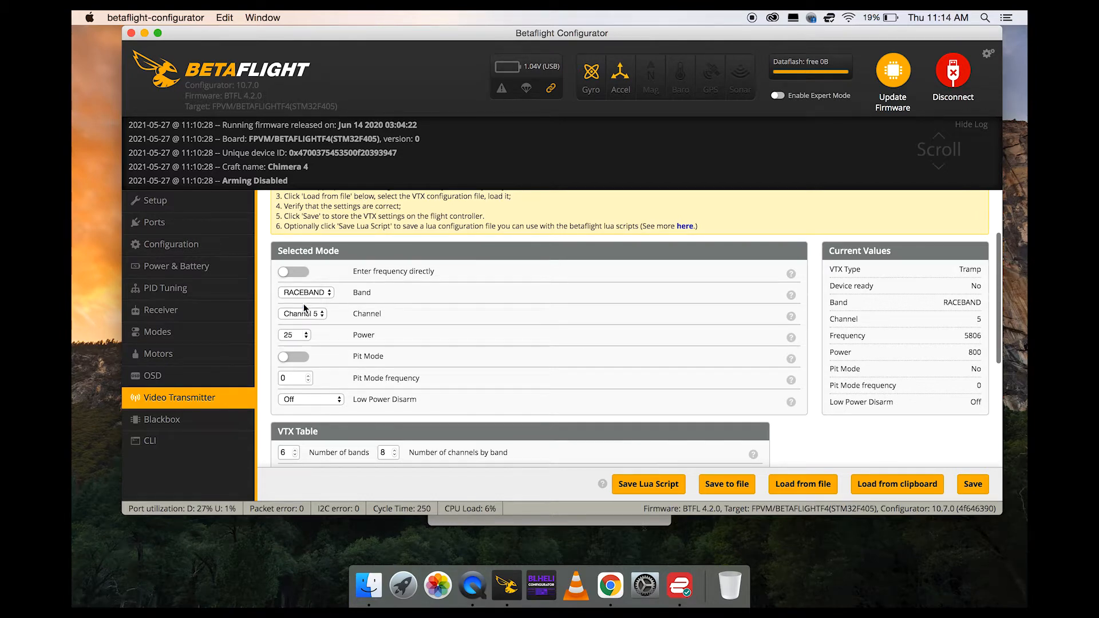
{"action": "left_click", "coordinate": [303, 336]}
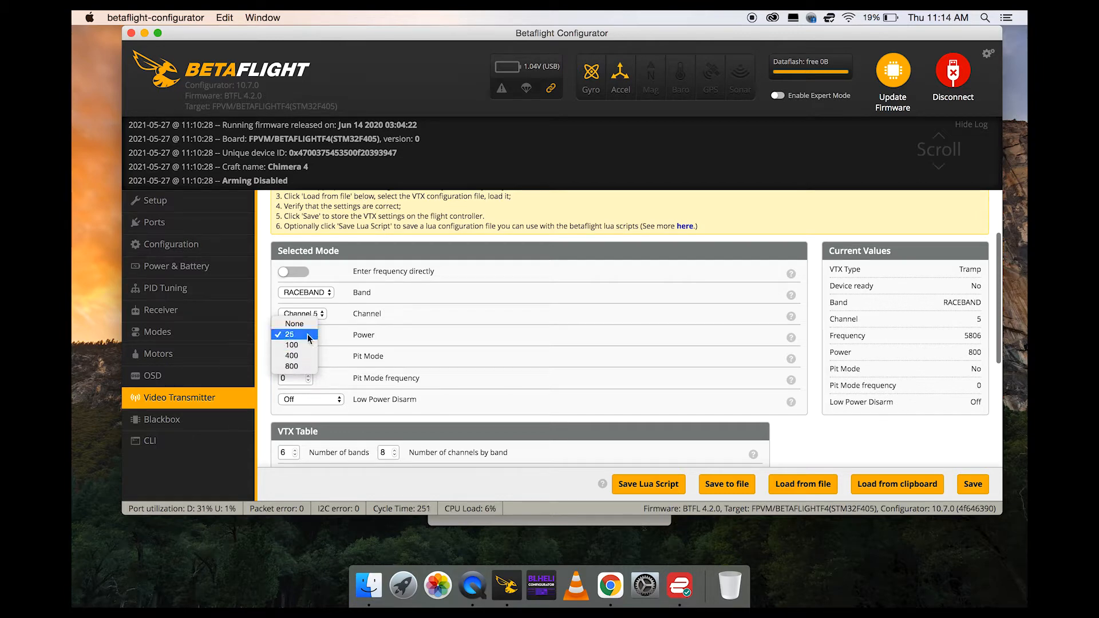
{"action": "left_click", "coordinate": [305, 367]}
Check the available power, channel and band options of the video transmitter, keeping RACEBAND and Channel 5 selected.
{"action": "left_click", "coordinate": [300, 337]}
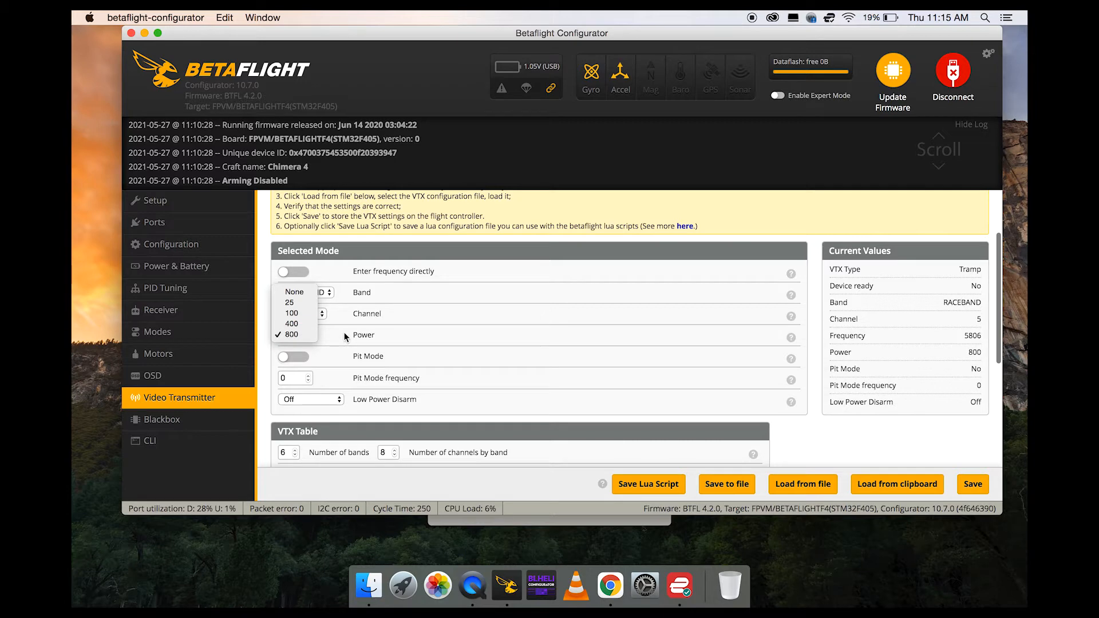
{"action": "left_click", "coordinate": [396, 336]}
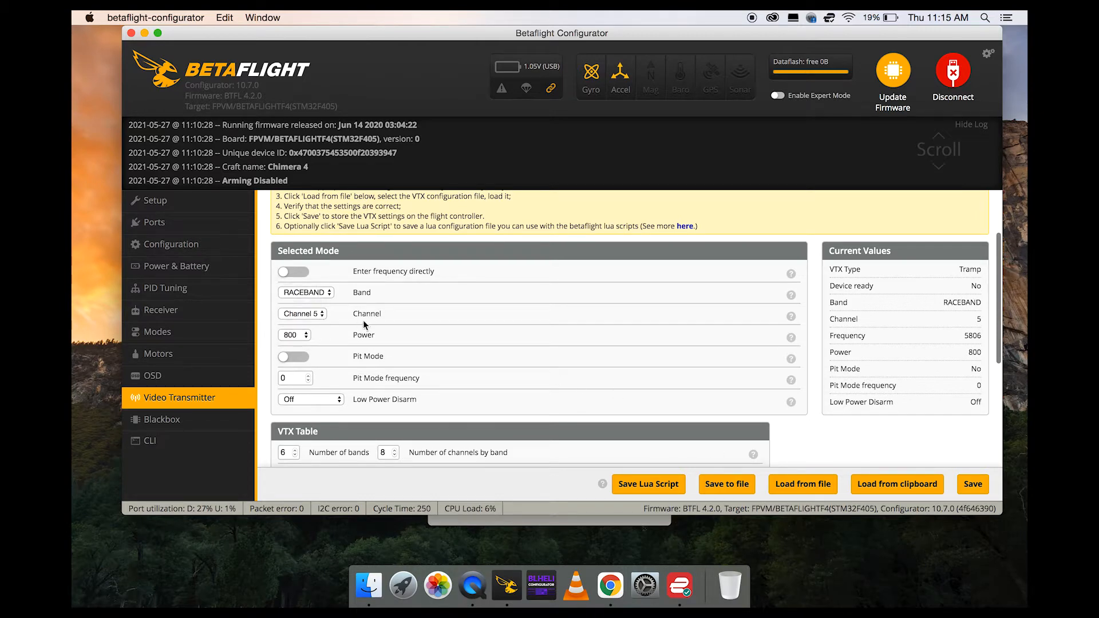
{"action": "left_click", "coordinate": [321, 314]}
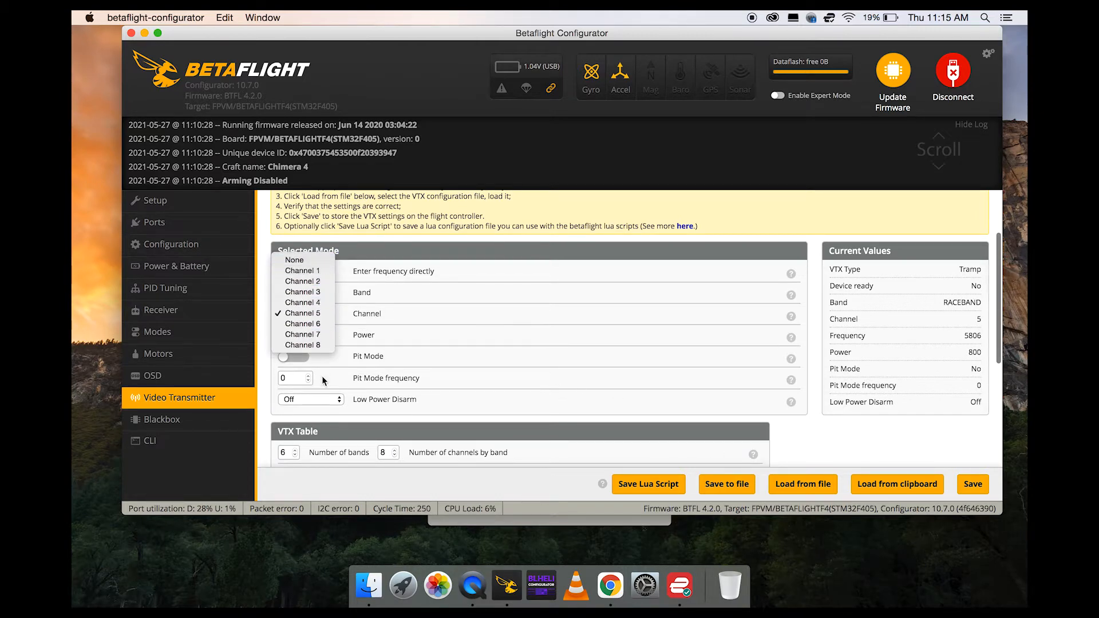
{"action": "left_click", "coordinate": [321, 312]}
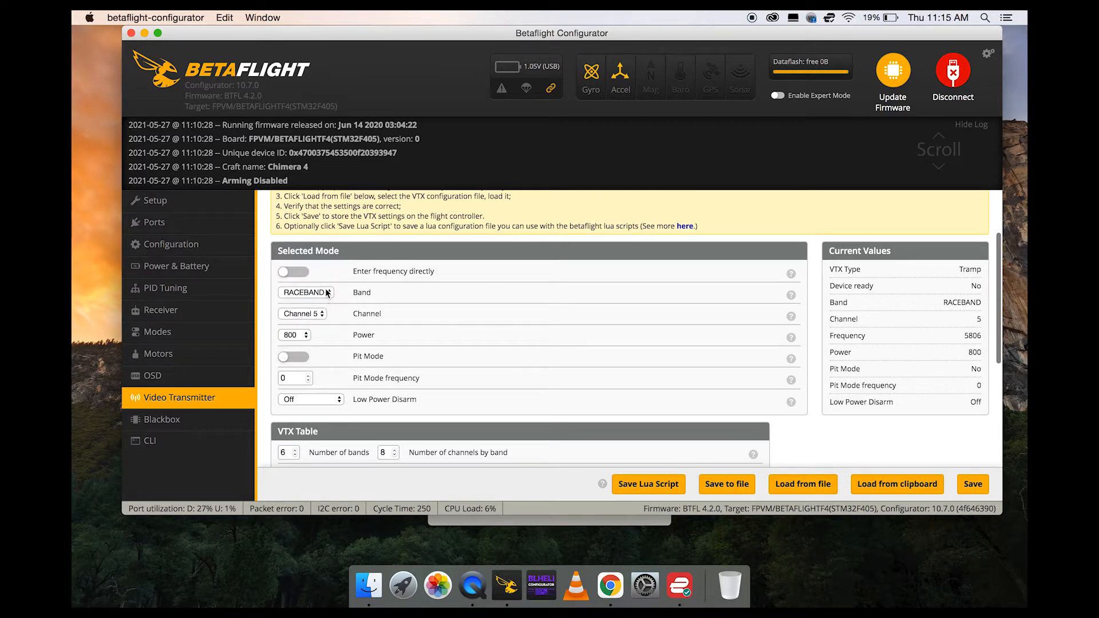
{"action": "left_click", "coordinate": [327, 292]}
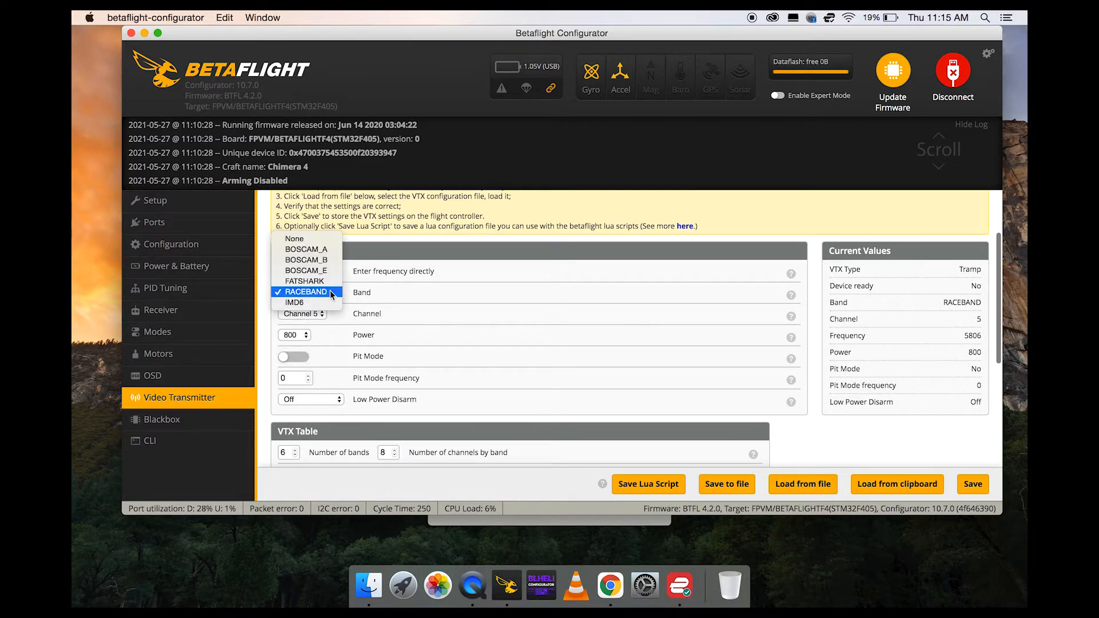
{"action": "left_click", "coordinate": [331, 293]}
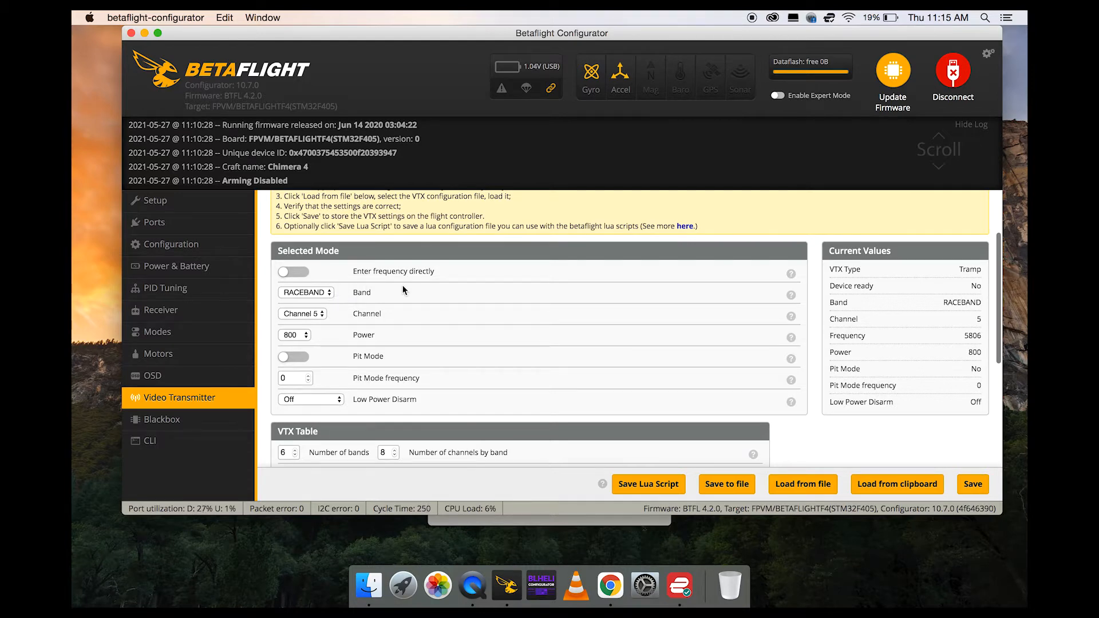
{"action": "left_click", "coordinate": [308, 319]}
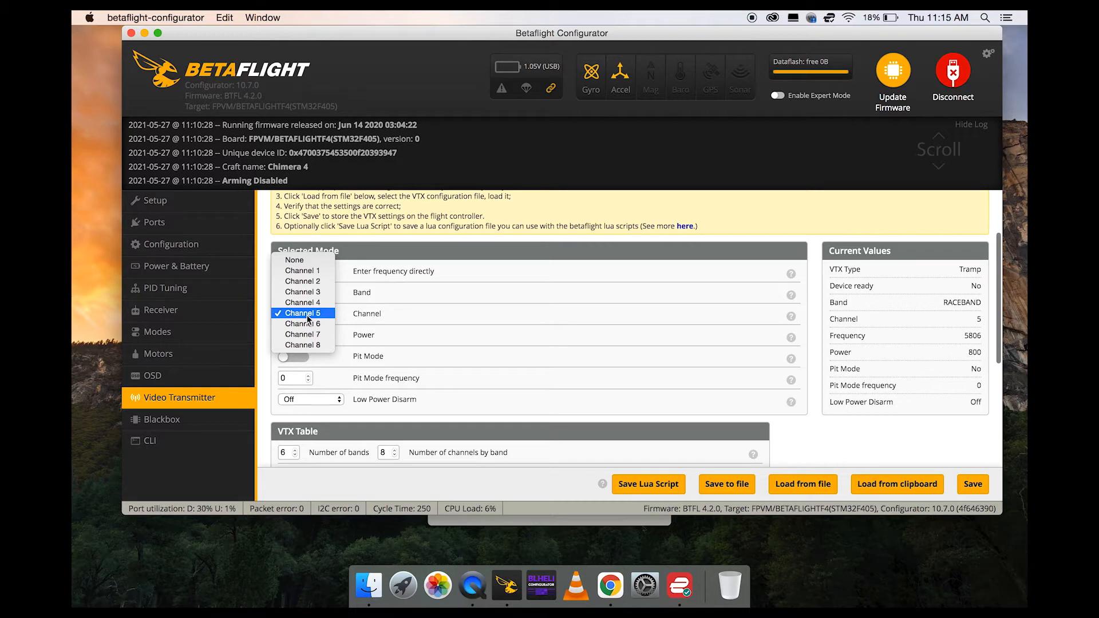
{"action": "left_click", "coordinate": [325, 314]}
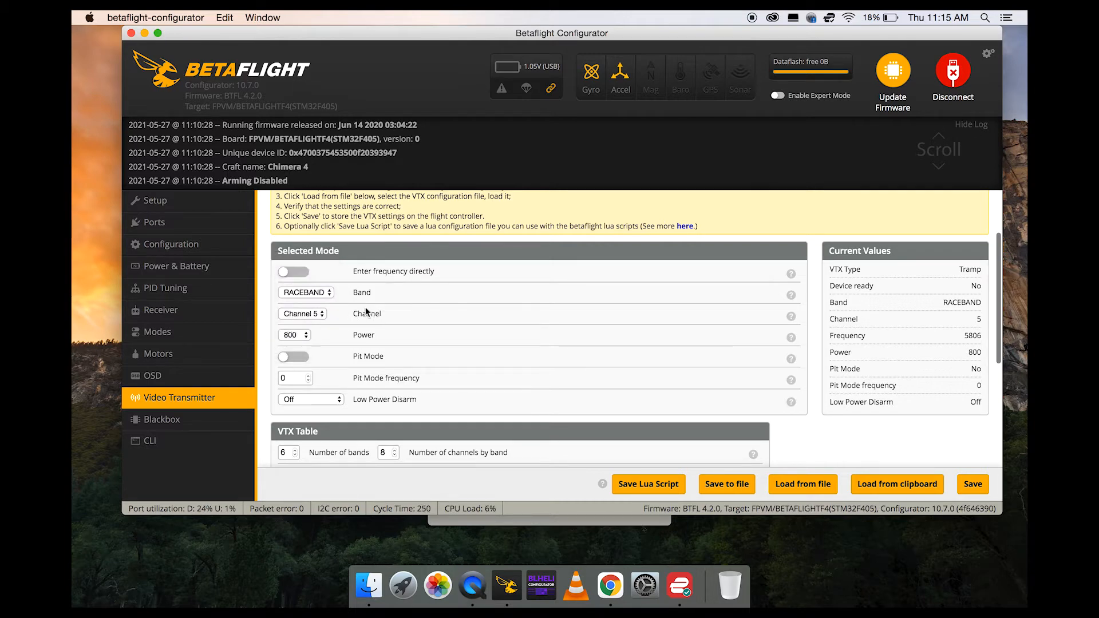
Select 800 as the transmitter power and save the video transmitter settings.
{"action": "left_click", "coordinate": [303, 334]}
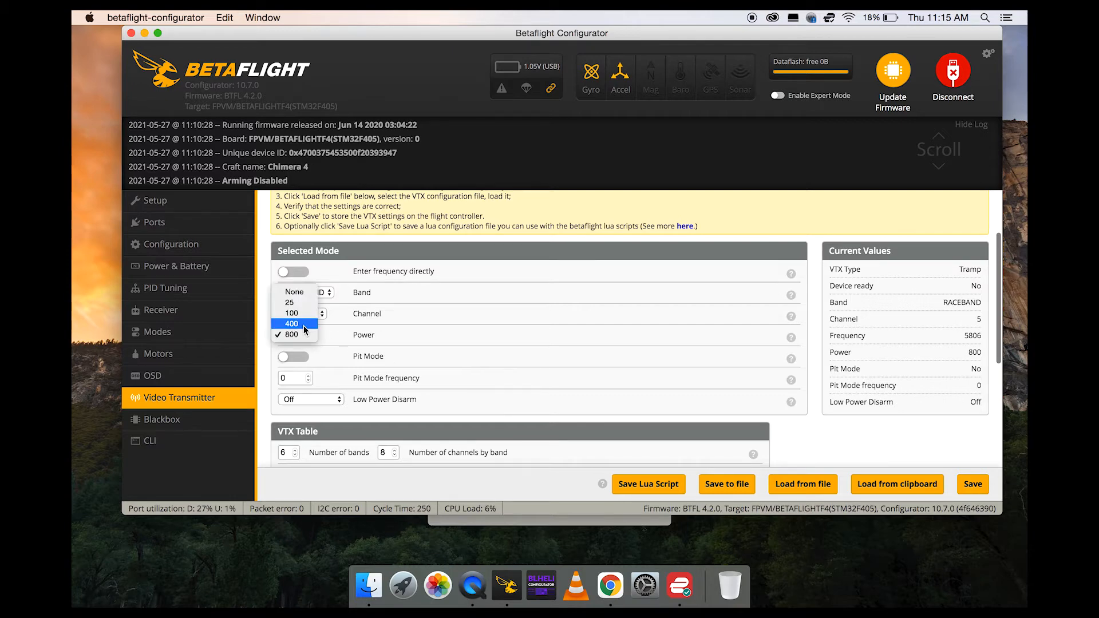
{"action": "left_click", "coordinate": [303, 333]}
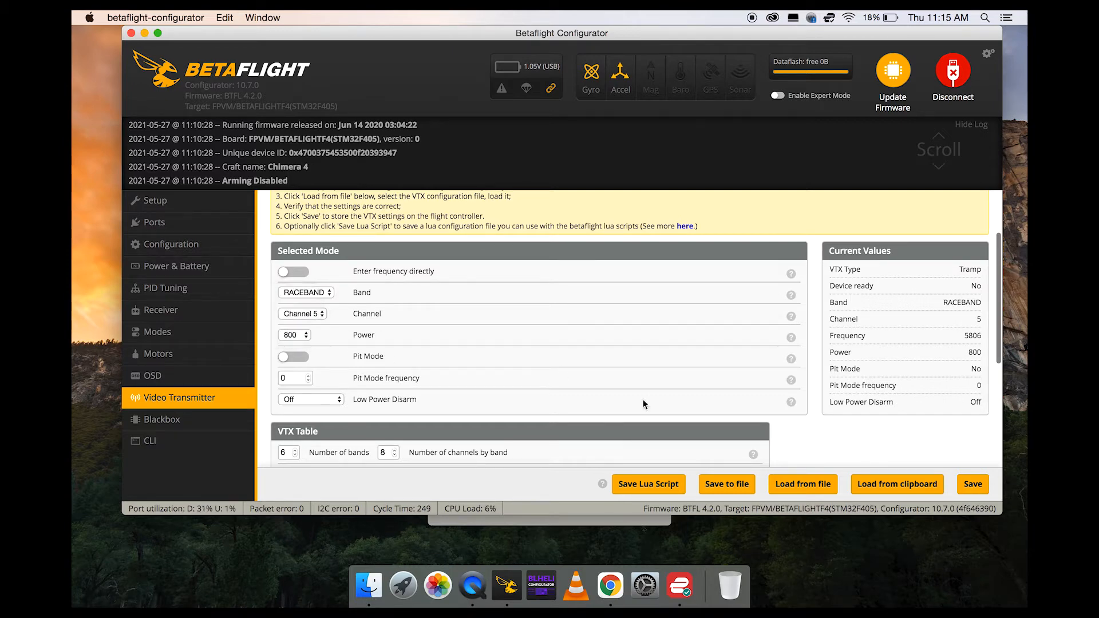
{"action": "left_click", "coordinate": [962, 481]}
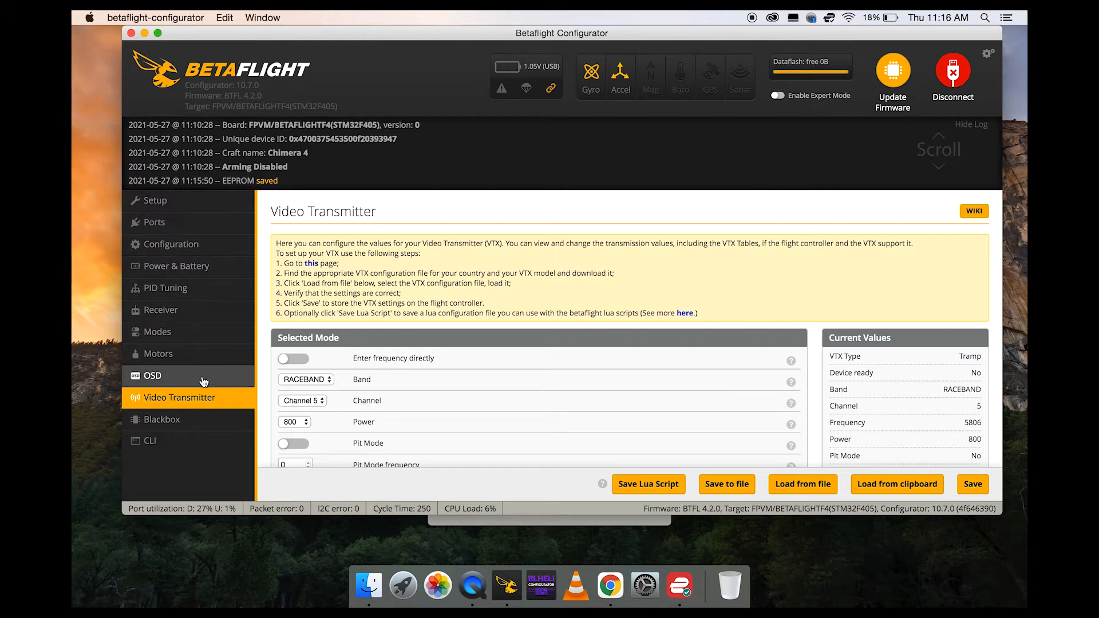
Open the Setup page and view the drone's 3D orientation model and status information.
{"action": "left_click", "coordinate": [203, 202]}
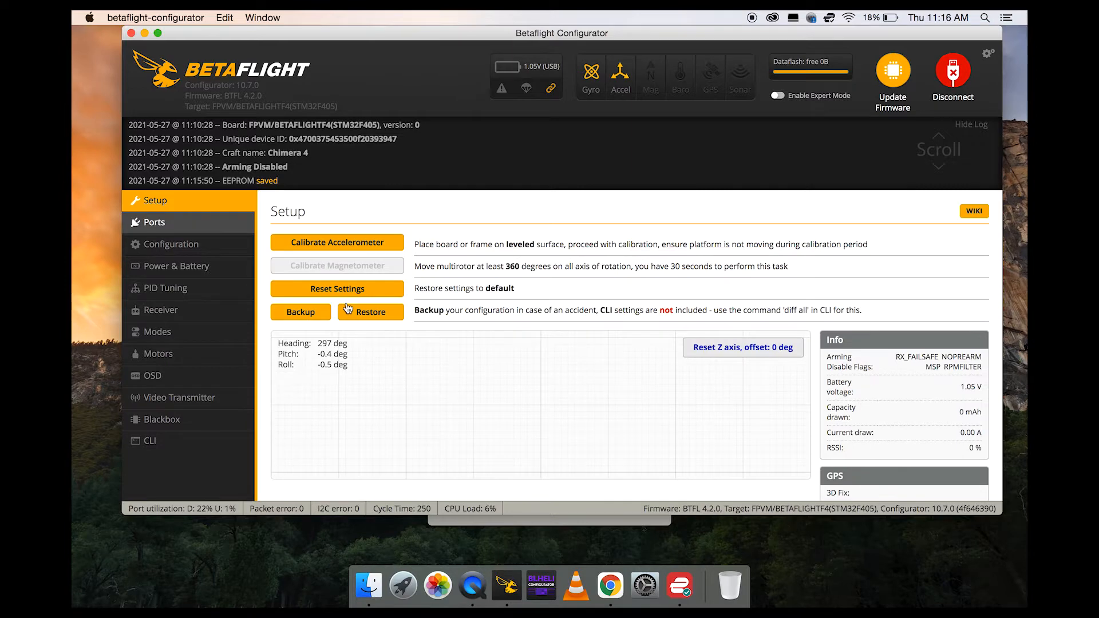
{"action": "scroll", "coordinate": [504, 328], "scroll_direction": "down", "scroll_amount": 3}
{"action": "scroll", "coordinate": [504, 331], "scroll_direction": "up", "scroll_amount": 2}
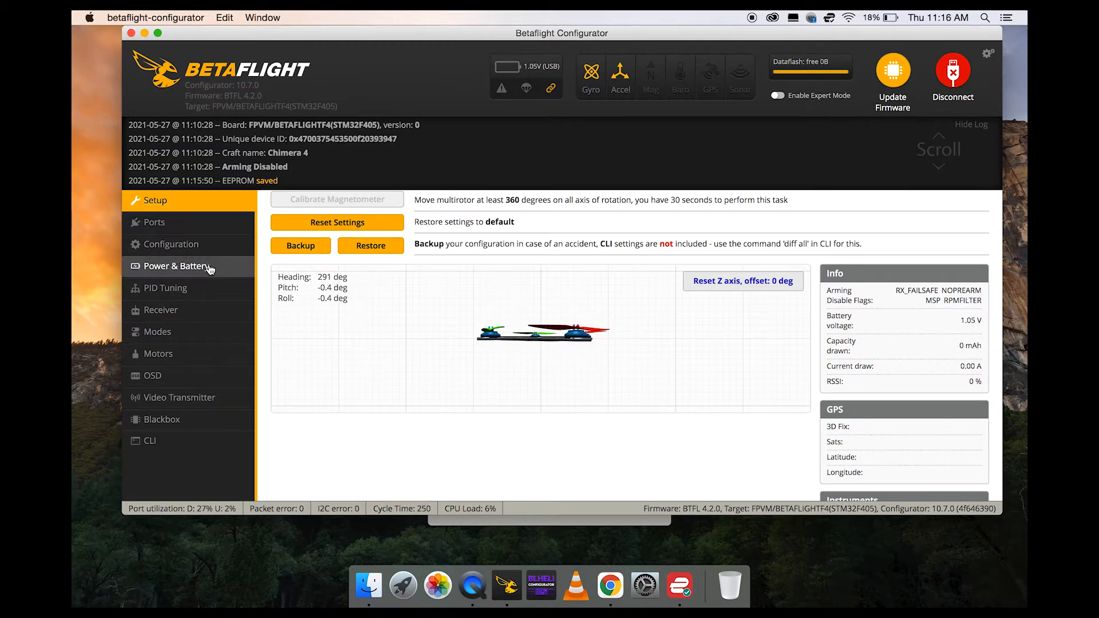
Open the Configuration page and examine the mixer, ESC/motor features, motor idle throttle value, and board and sensor alignment.
{"action": "left_click", "coordinate": [195, 244]}
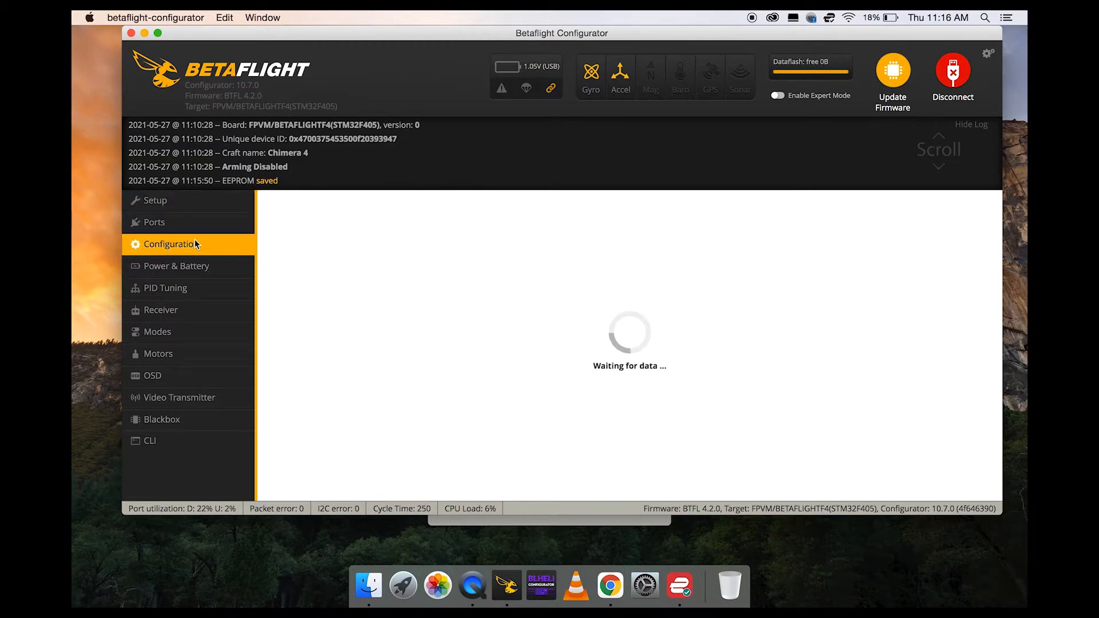
{"action": "scroll", "coordinate": [743, 304], "scroll_direction": "down", "scroll_amount": 3}
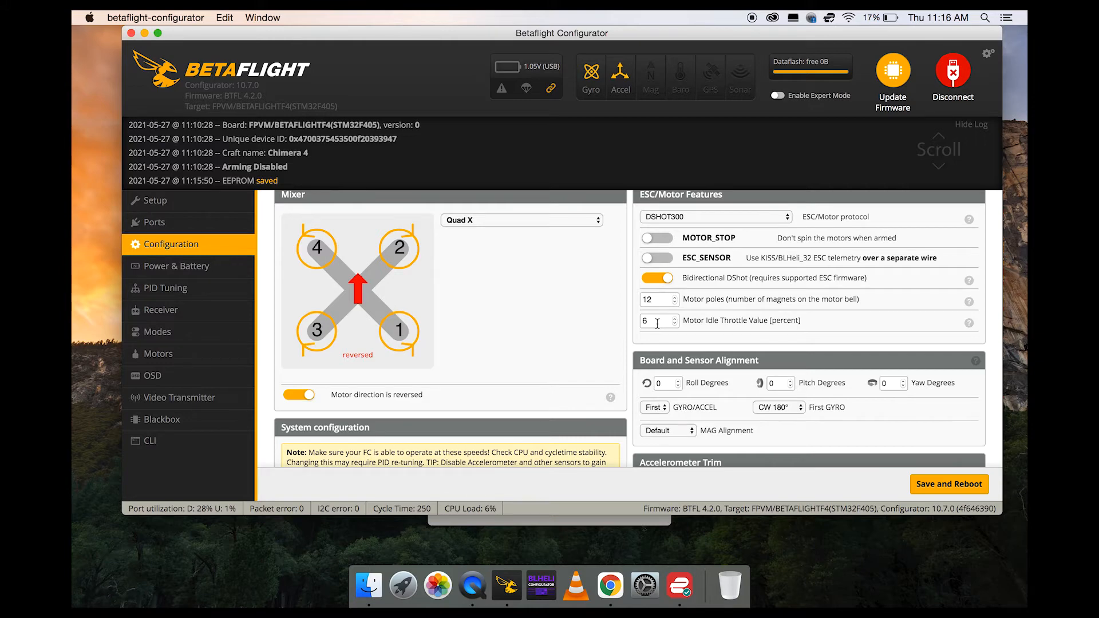
{"action": "scroll", "coordinate": [732, 416], "scroll_direction": "up", "scroll_amount": 2}
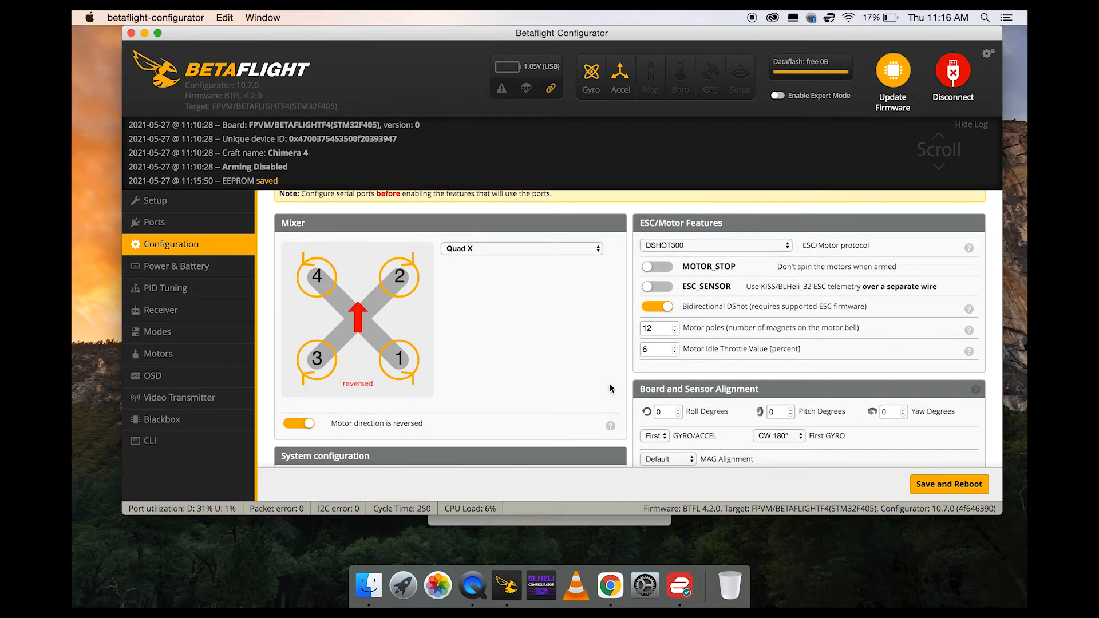
{"action": "scroll", "coordinate": [693, 379], "scroll_direction": "up", "scroll_amount": 1}
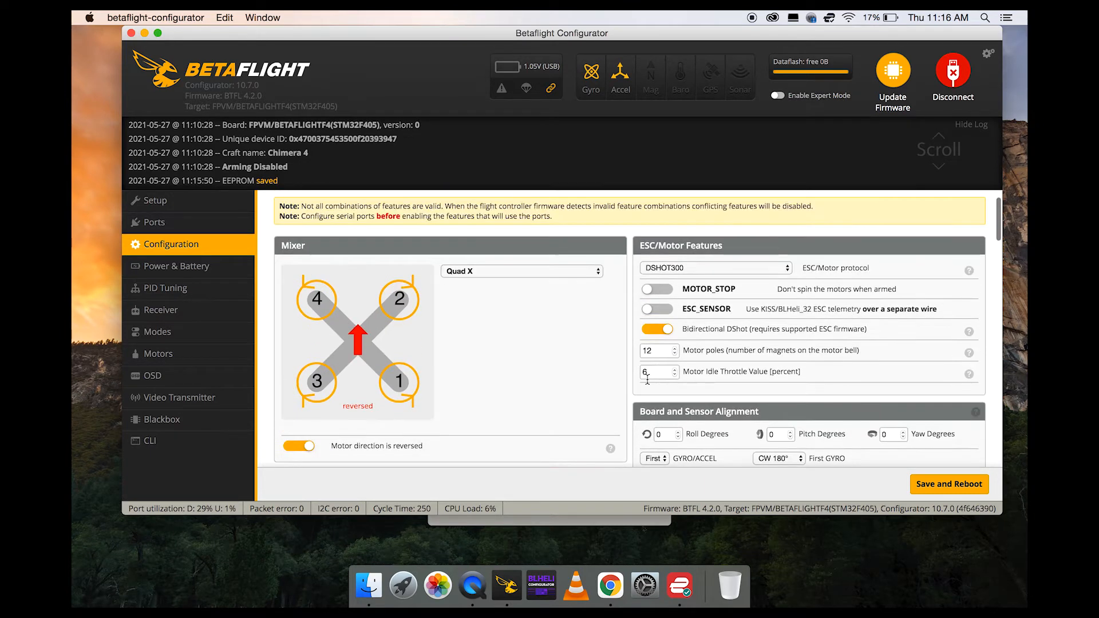
{"action": "scroll", "coordinate": [711, 418], "scroll_direction": "down", "scroll_amount": 2}
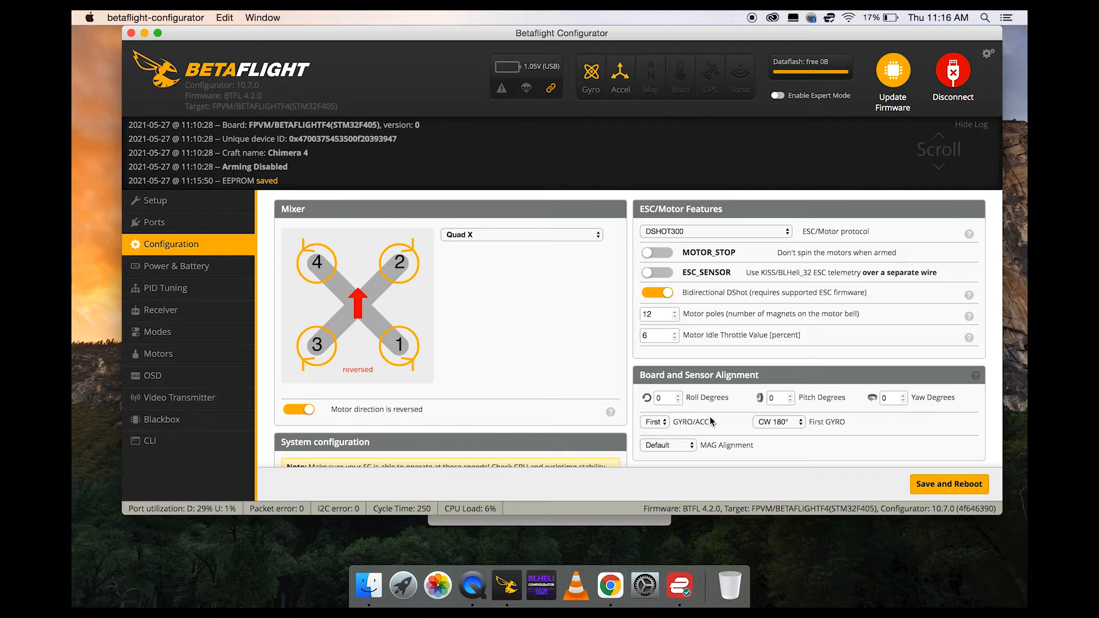
{"action": "scroll", "coordinate": [710, 417], "scroll_direction": "down", "scroll_amount": 2}
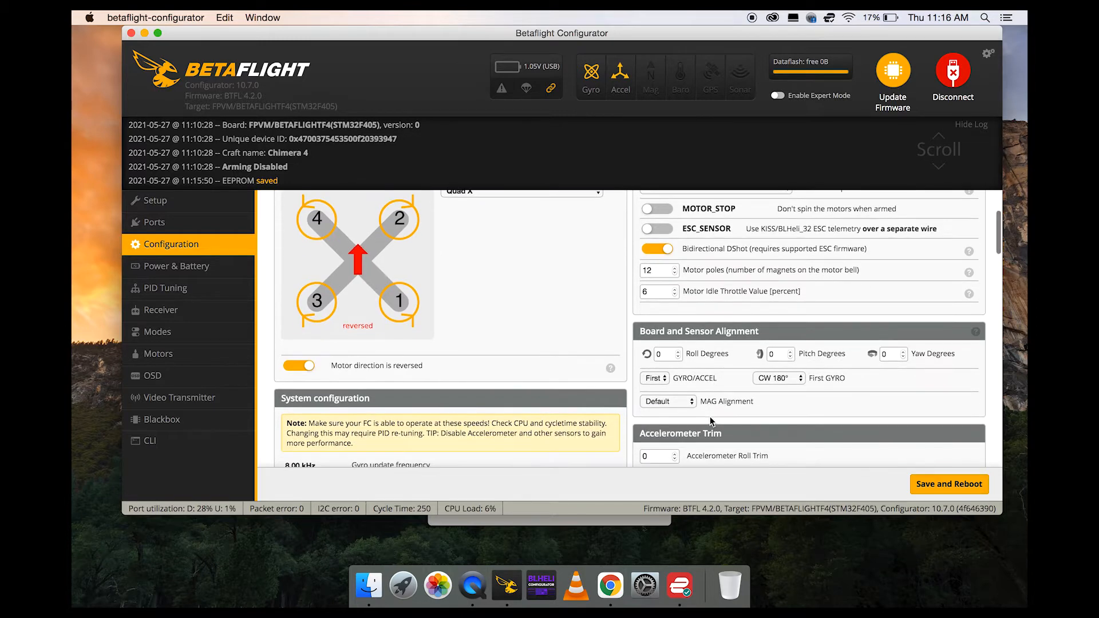
{"action": "scroll", "coordinate": [710, 420], "scroll_direction": "up", "scroll_amount": 3}
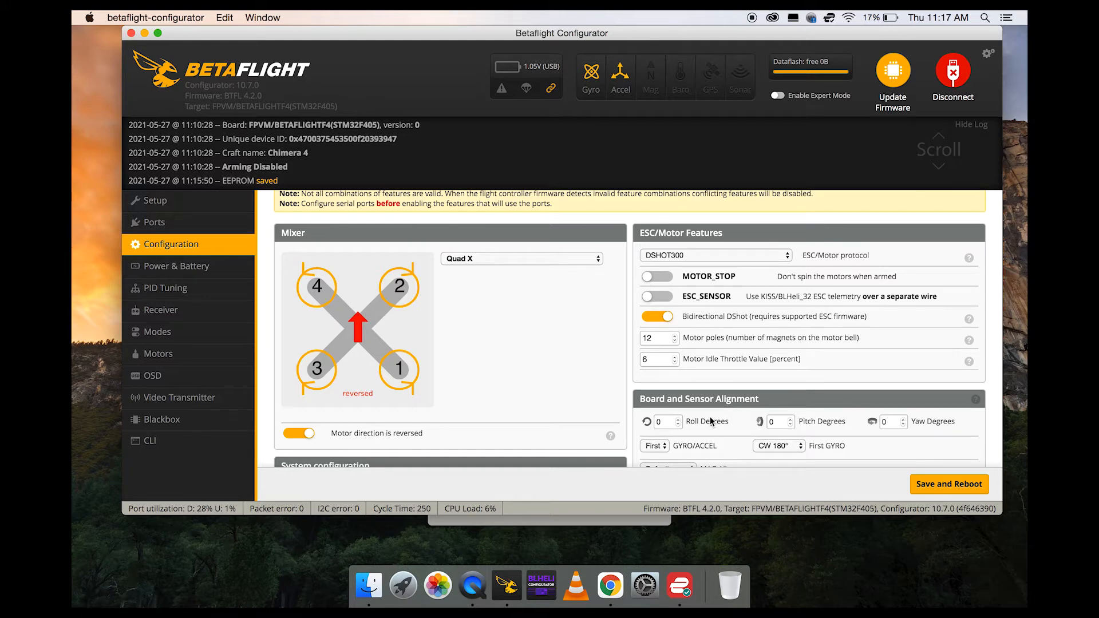
{"action": "scroll", "coordinate": [710, 421], "scroll_direction": "down", "scroll_amount": 2}
{"action": "scroll", "coordinate": [572, 412], "scroll_direction": "up", "scroll_amount": 2}
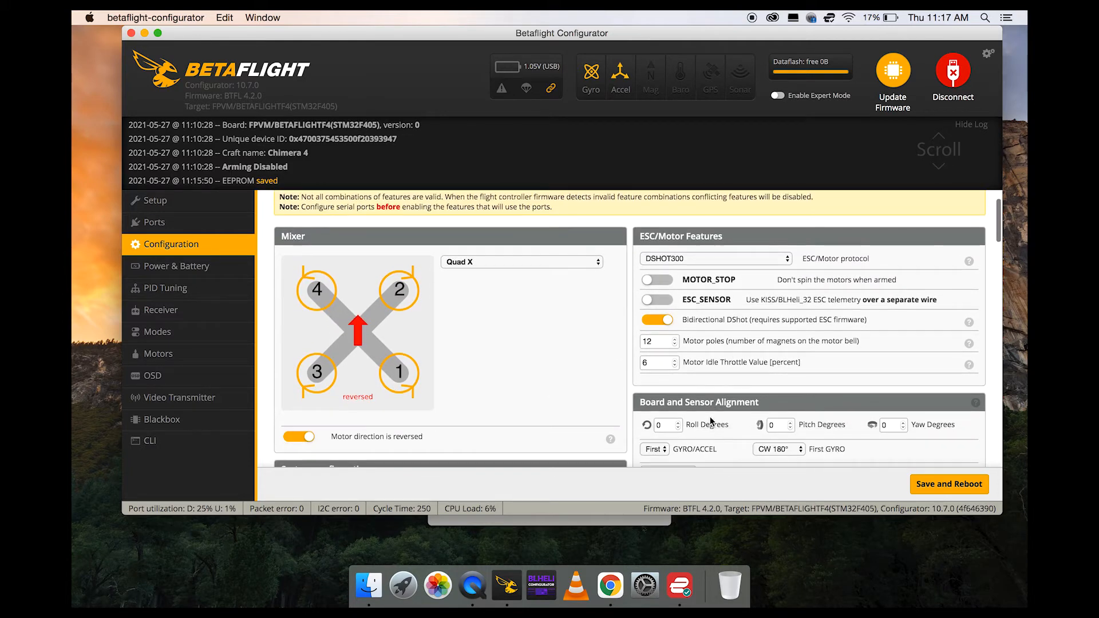
Recheck the OSD element layout preview, and return to the Video Transmitter page to view its selected mode settings.
{"action": "left_click", "coordinate": [213, 375]}
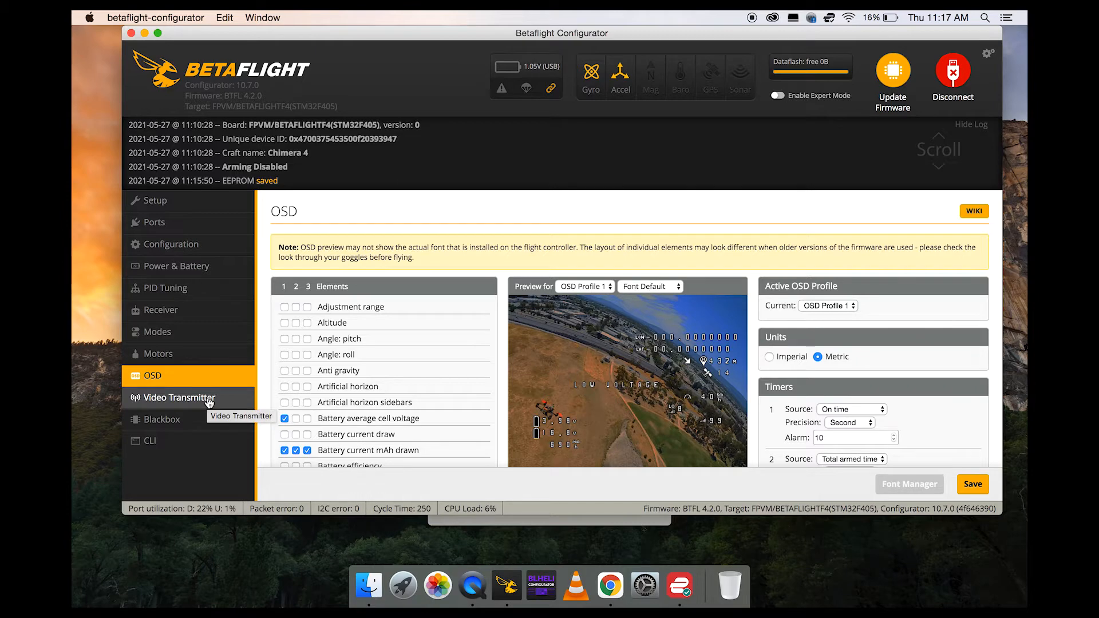
{"action": "scroll", "coordinate": [611, 359], "scroll_direction": "down", "scroll_amount": 2}
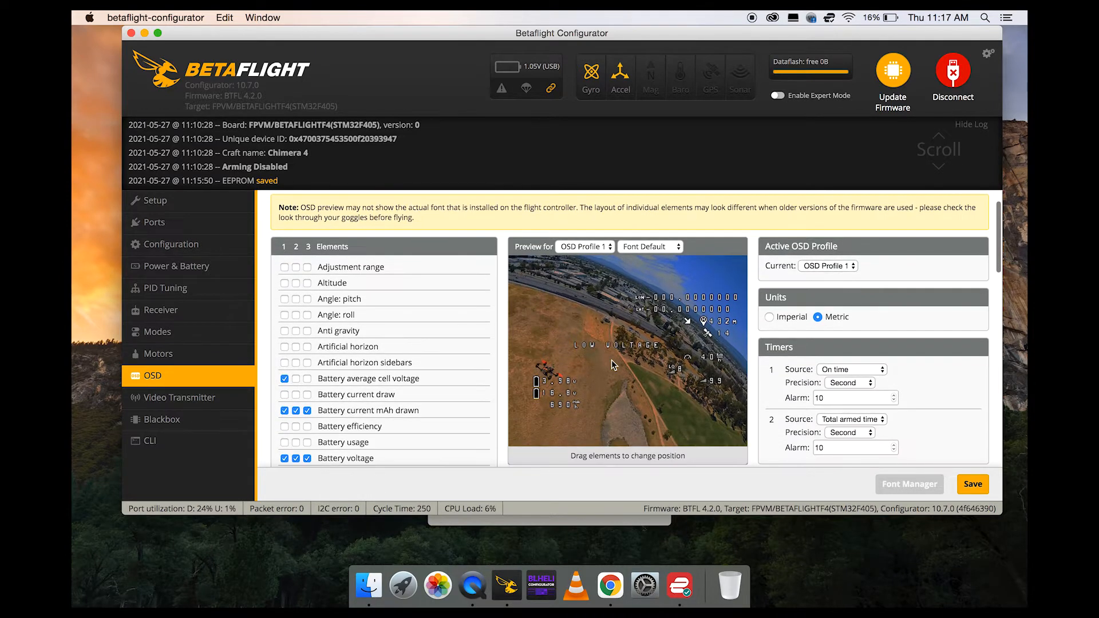
{"action": "left_click", "coordinate": [205, 397]}
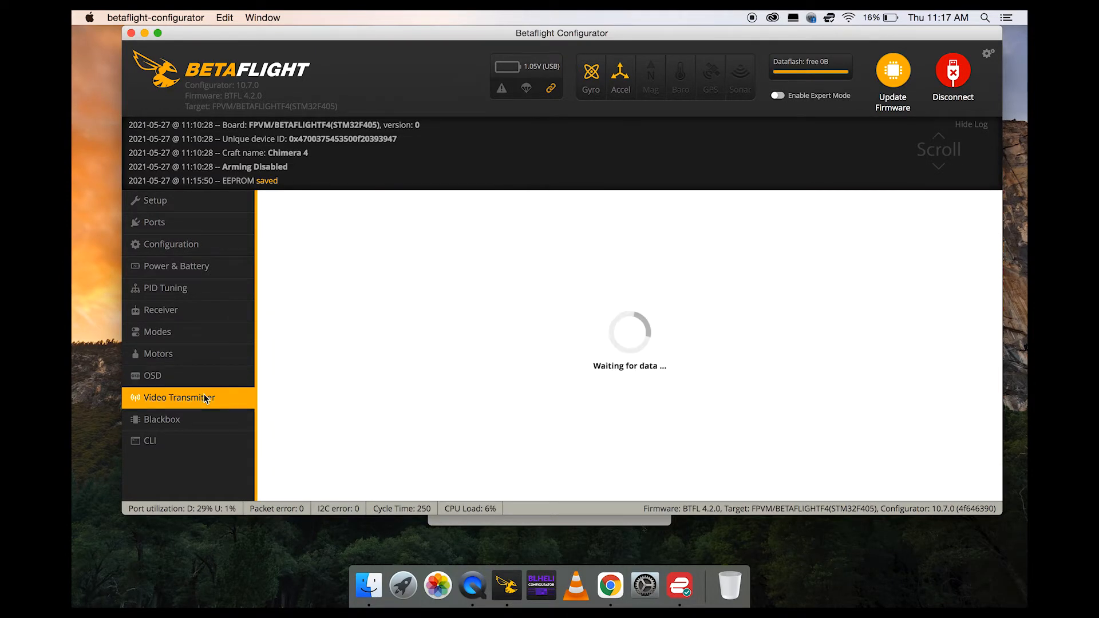
{"action": "scroll", "coordinate": [476, 379], "scroll_direction": "down", "scroll_amount": 2}
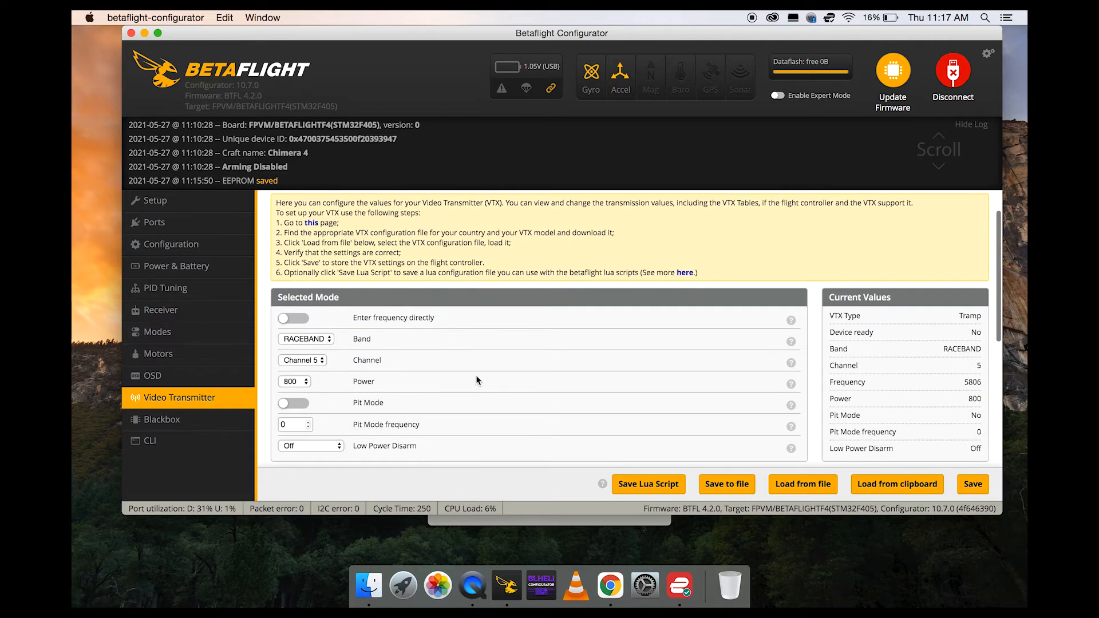